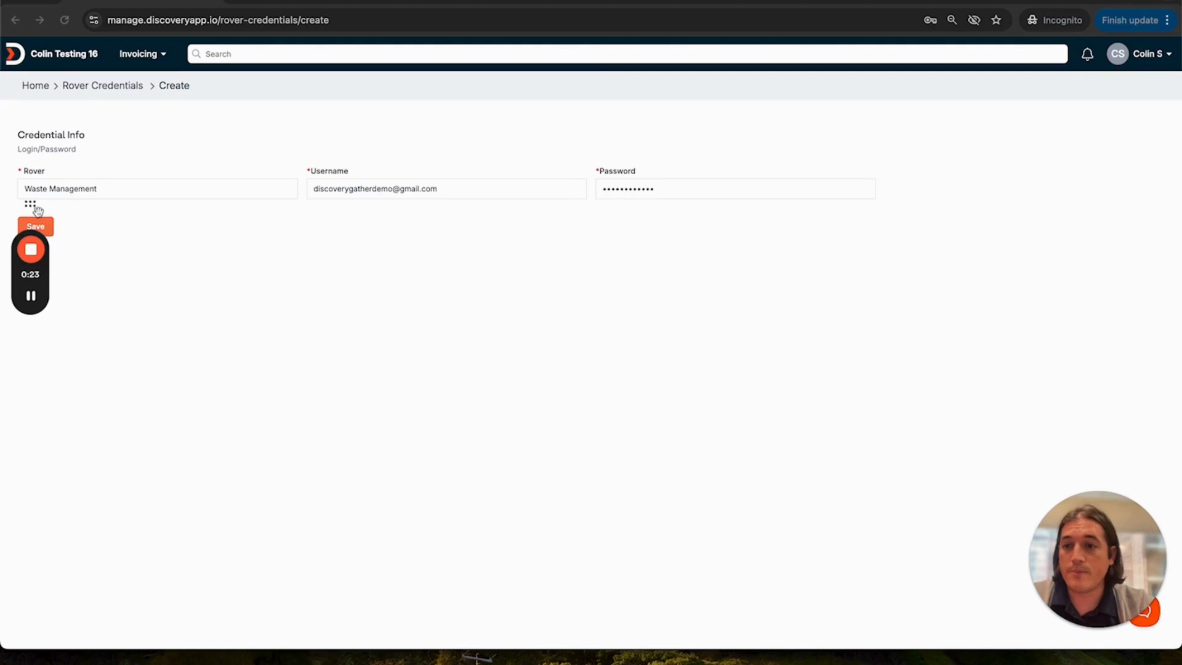
Save the Waste Management rover credential and review its Rover Accounts list.
{"action": "left_click", "coordinate": [43, 229]}
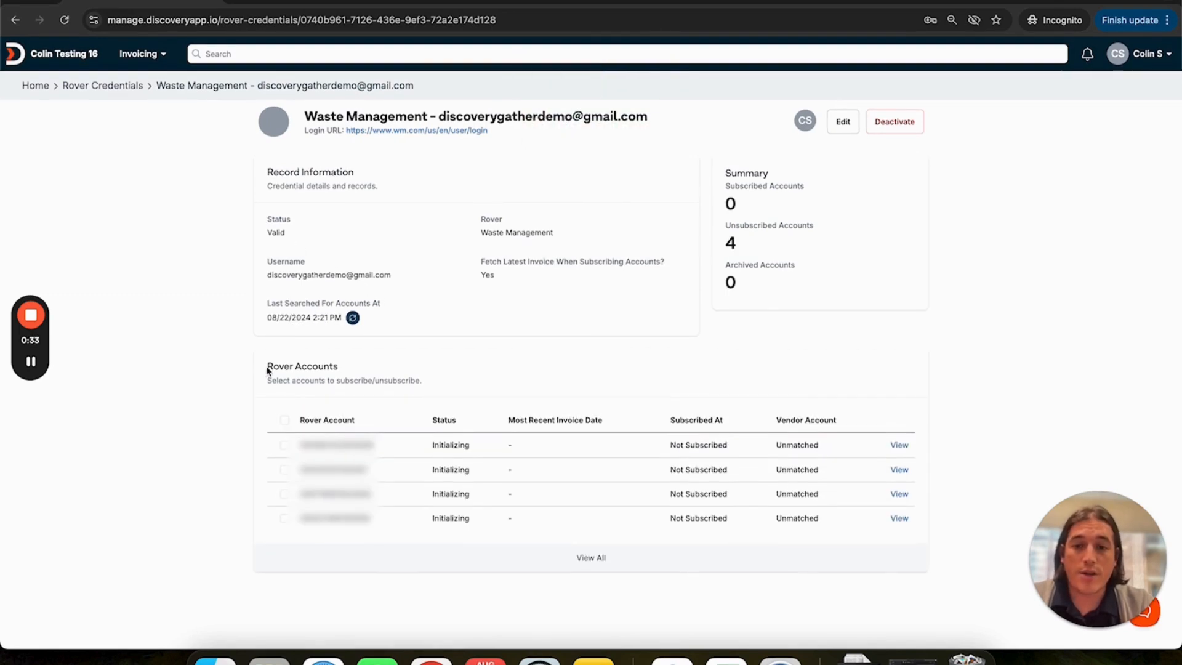
{"action": "left_click_drag", "start_coordinate": [268, 368], "coordinate": [405, 396]}
{"action": "left_click", "coordinate": [397, 380]}
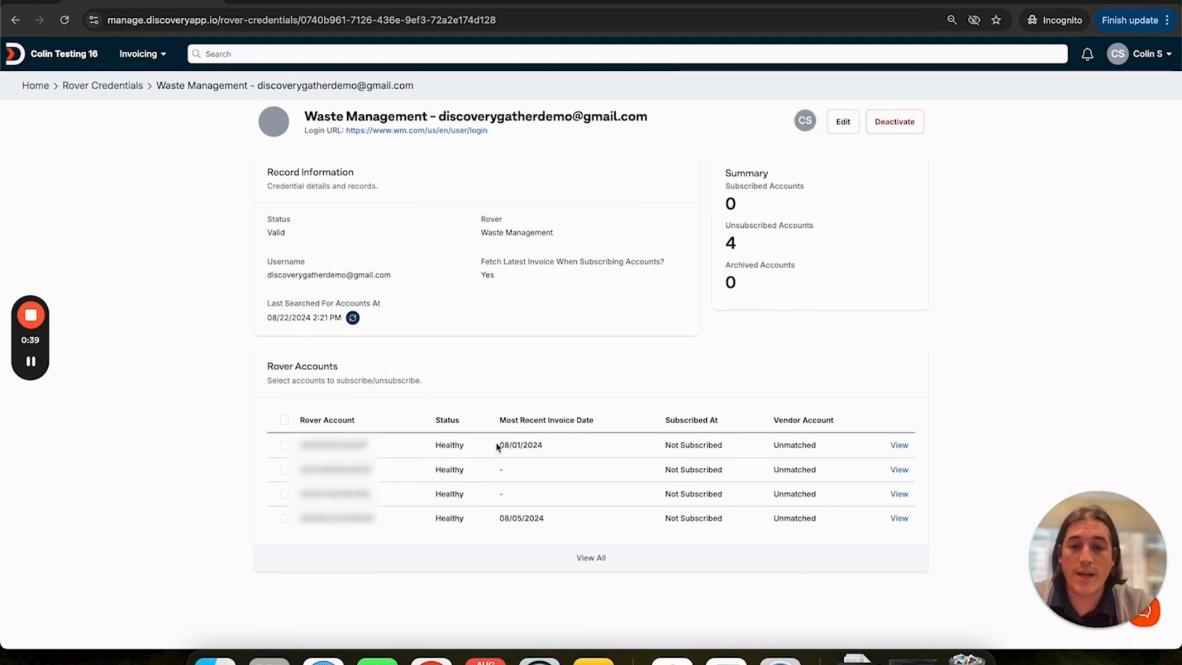
Subscribe the two rover accounts whose most recent invoices are dated 08/01/2024 and 08/05/2024.
{"action": "left_click_drag", "start_coordinate": [498, 447], "coordinate": [560, 447]}
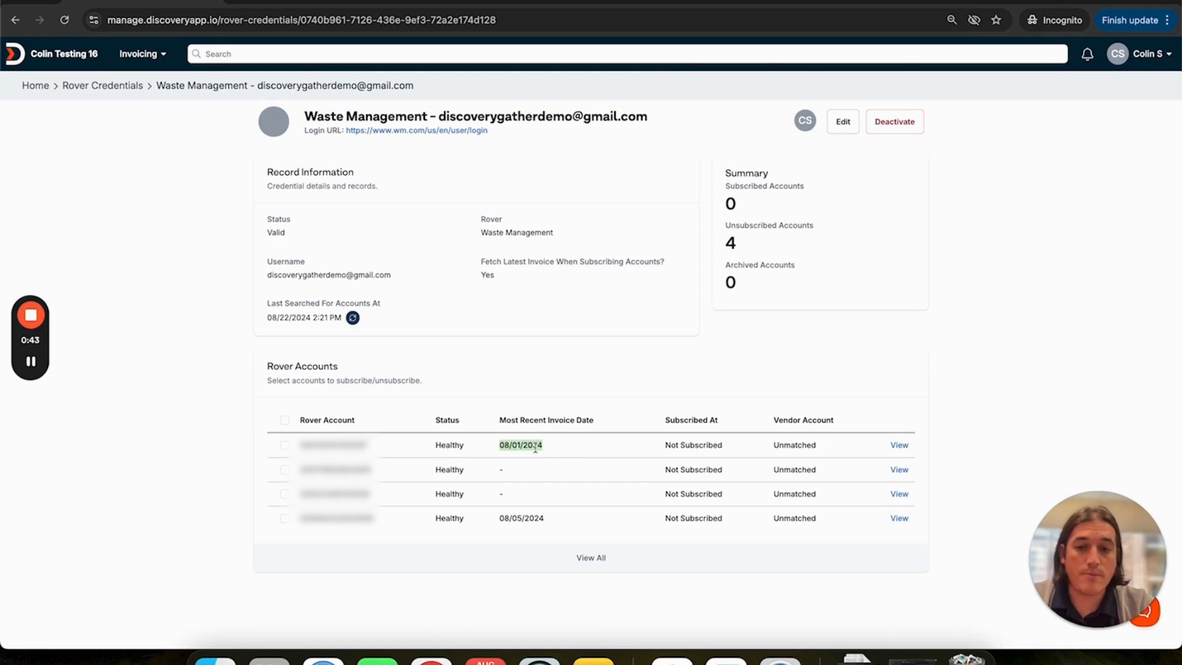
{"action": "left_click", "coordinate": [284, 447]}
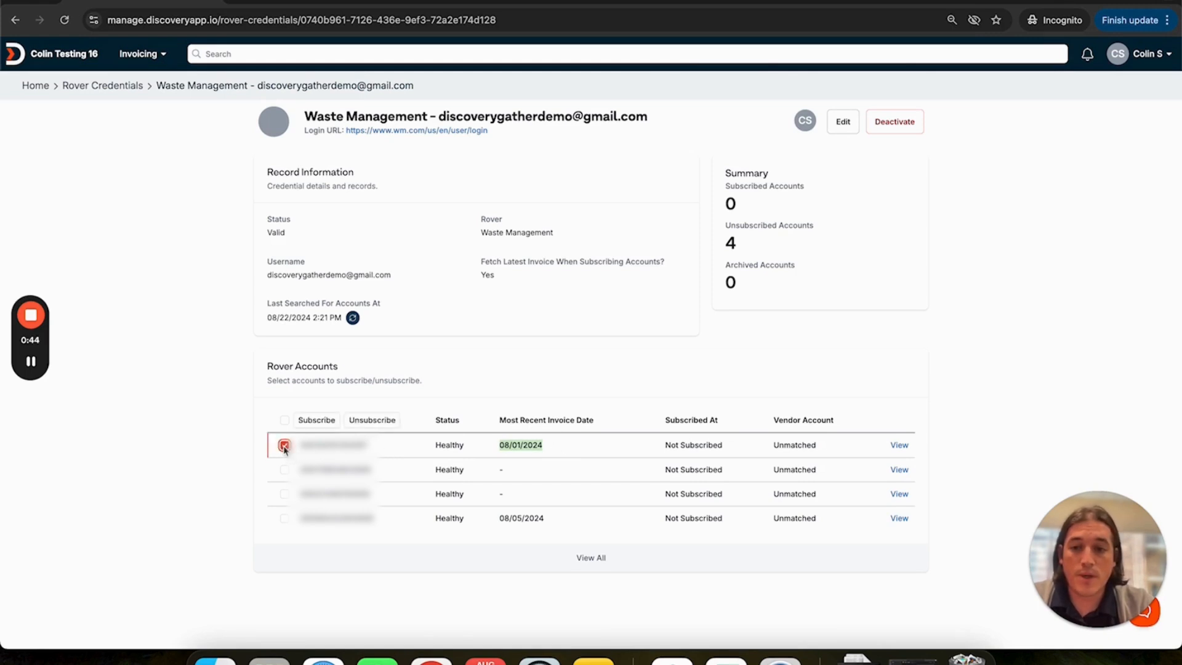
{"action": "left_click", "coordinate": [284, 519]}
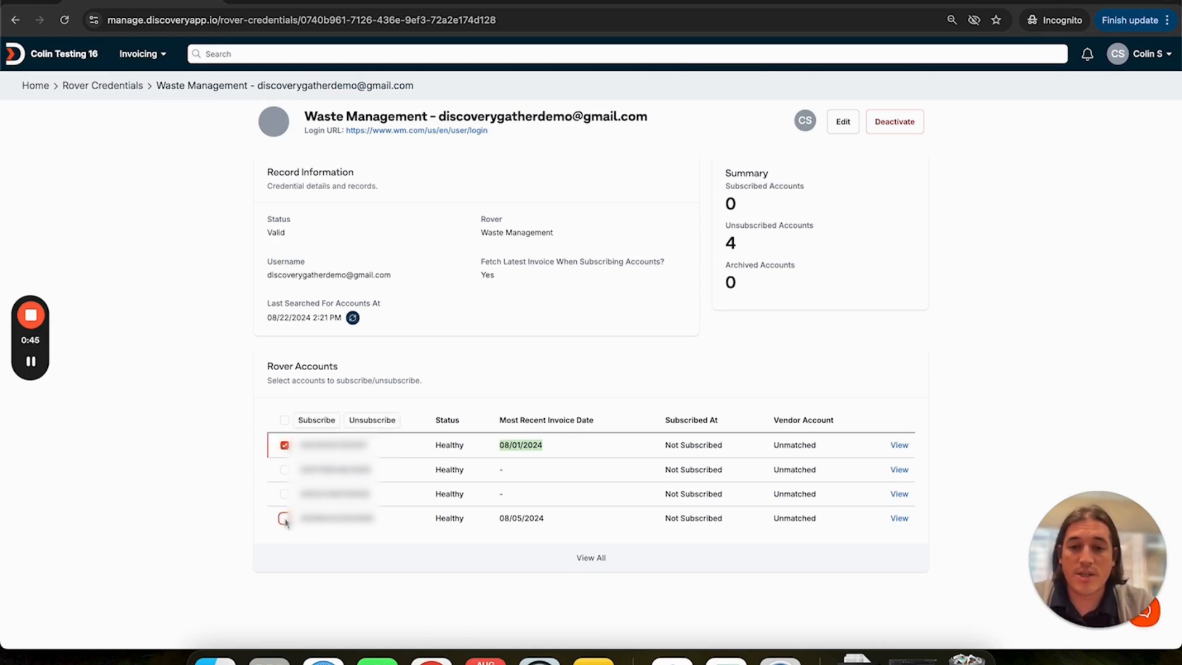
{"action": "left_click", "coordinate": [318, 421]}
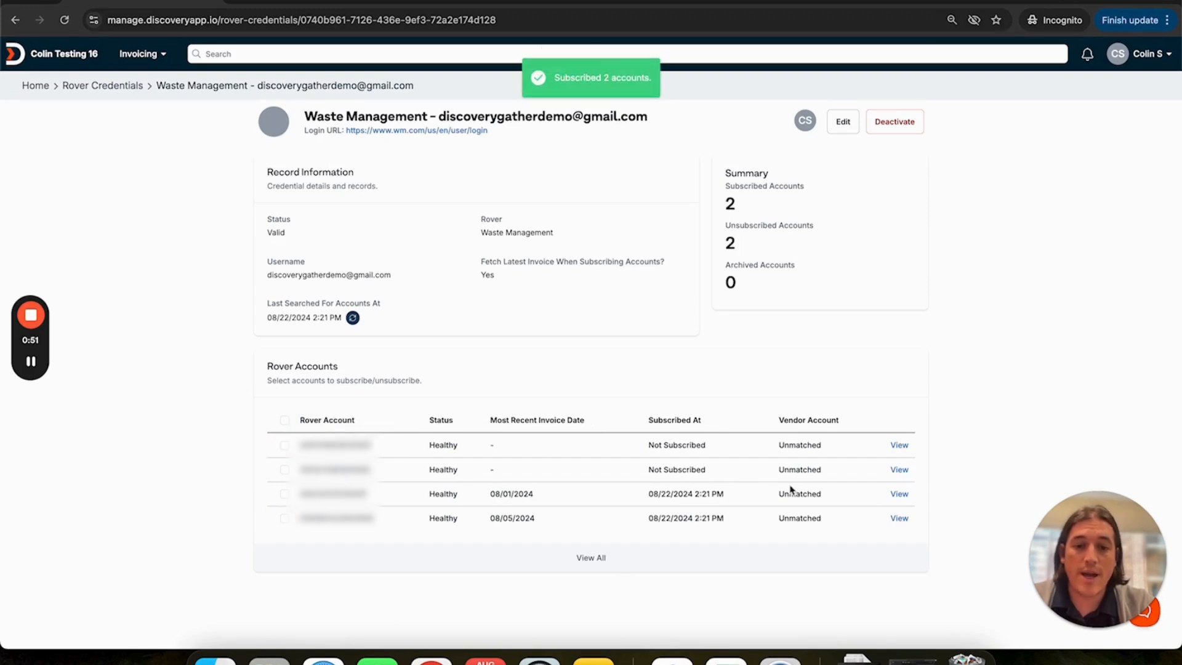
Open the subscribed account with the 08/01/2024 invoice and review its record information and invoice statuses.
{"action": "left_click", "coordinate": [899, 494]}
{"action": "scroll", "coordinate": [586, 444], "scroll_direction": "down", "scroll_amount": 1}
{"action": "scroll", "coordinate": [586, 444], "scroll_direction": "down", "scroll_amount": 2}
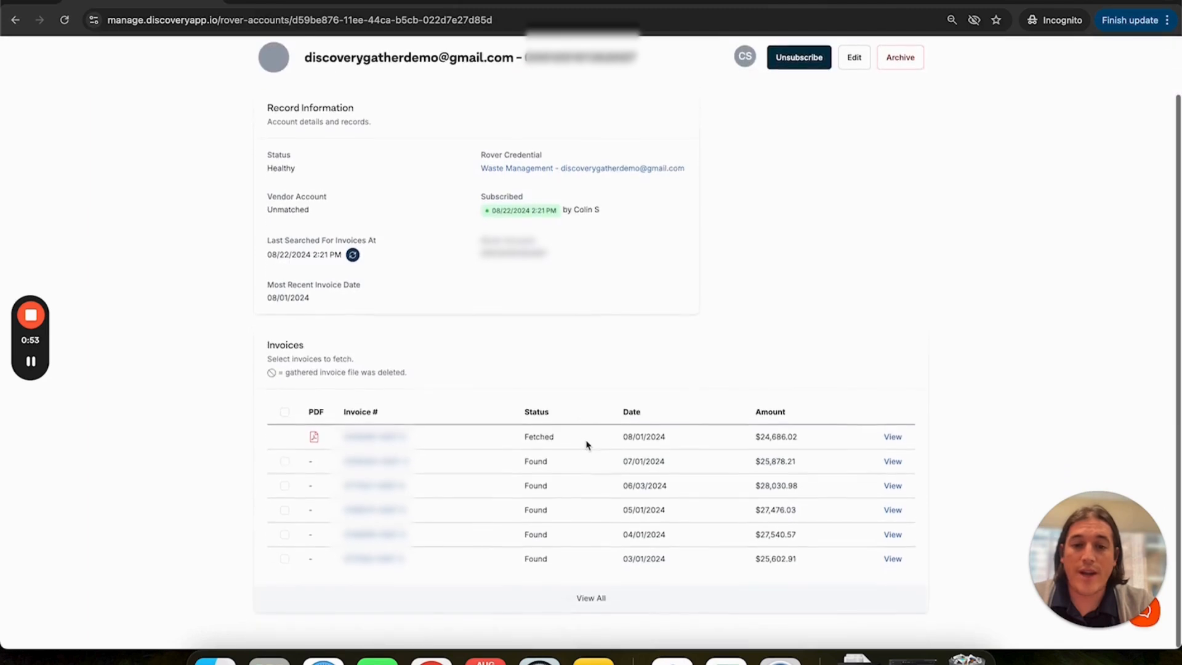
{"action": "left_click_drag", "start_coordinate": [524, 436], "coordinate": [556, 441]}
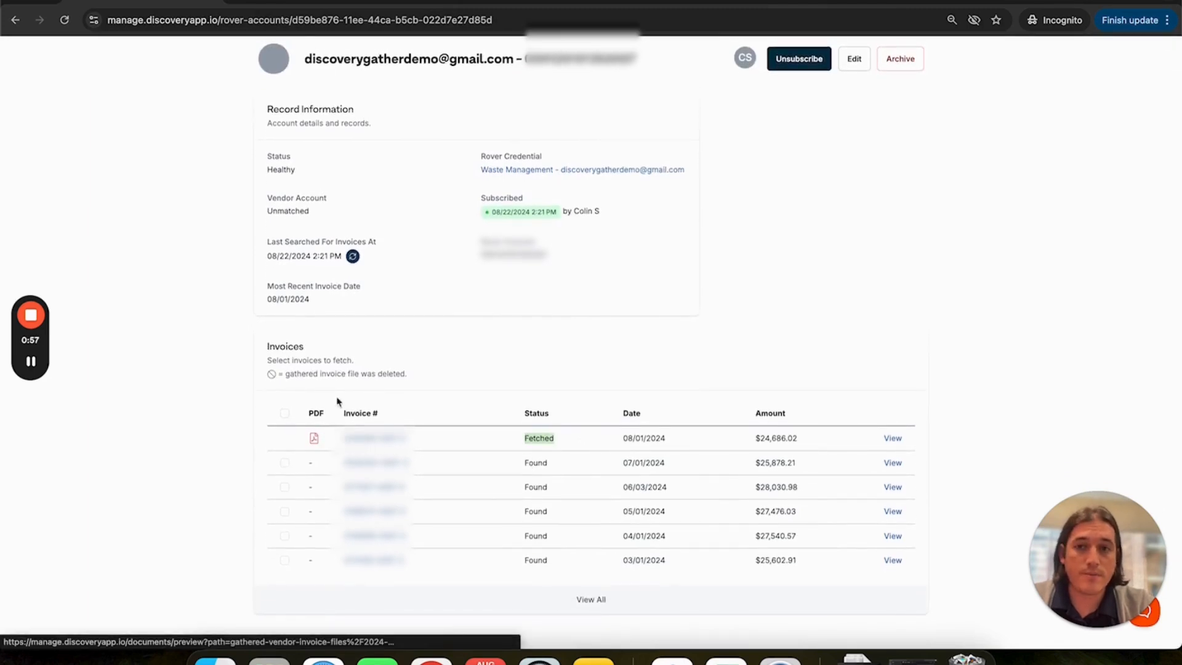
{"action": "scroll", "coordinate": [375, 335], "scroll_direction": "up", "scroll_amount": 1}
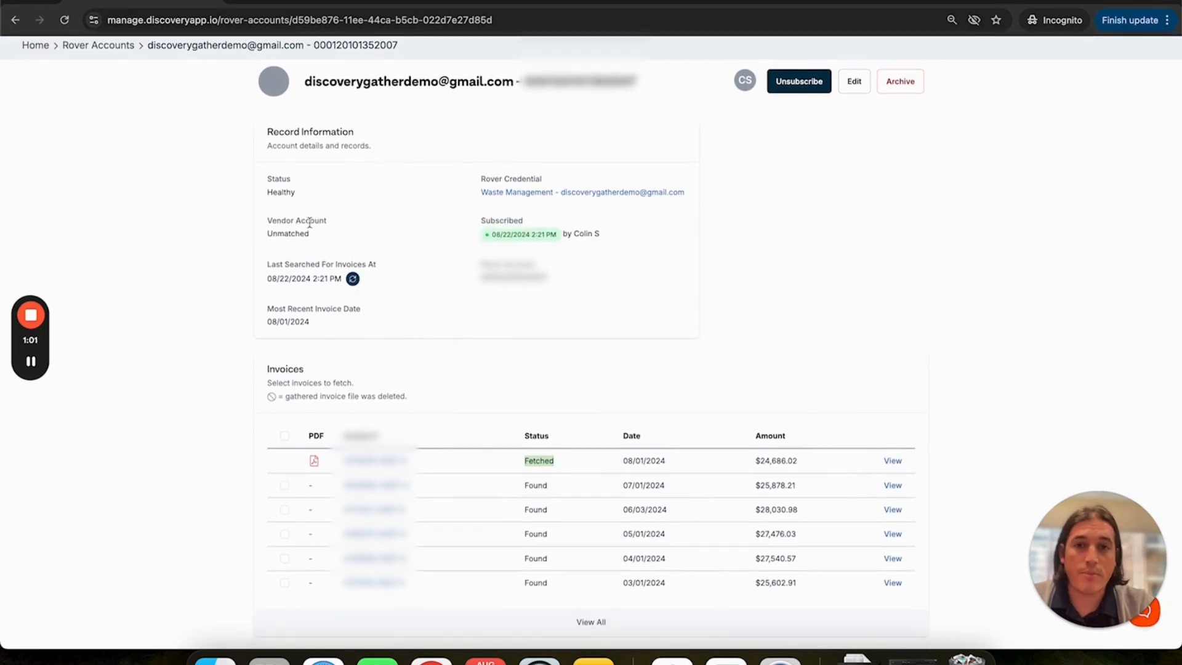
{"action": "scroll", "coordinate": [301, 455], "scroll_direction": "down", "scroll_amount": 1}
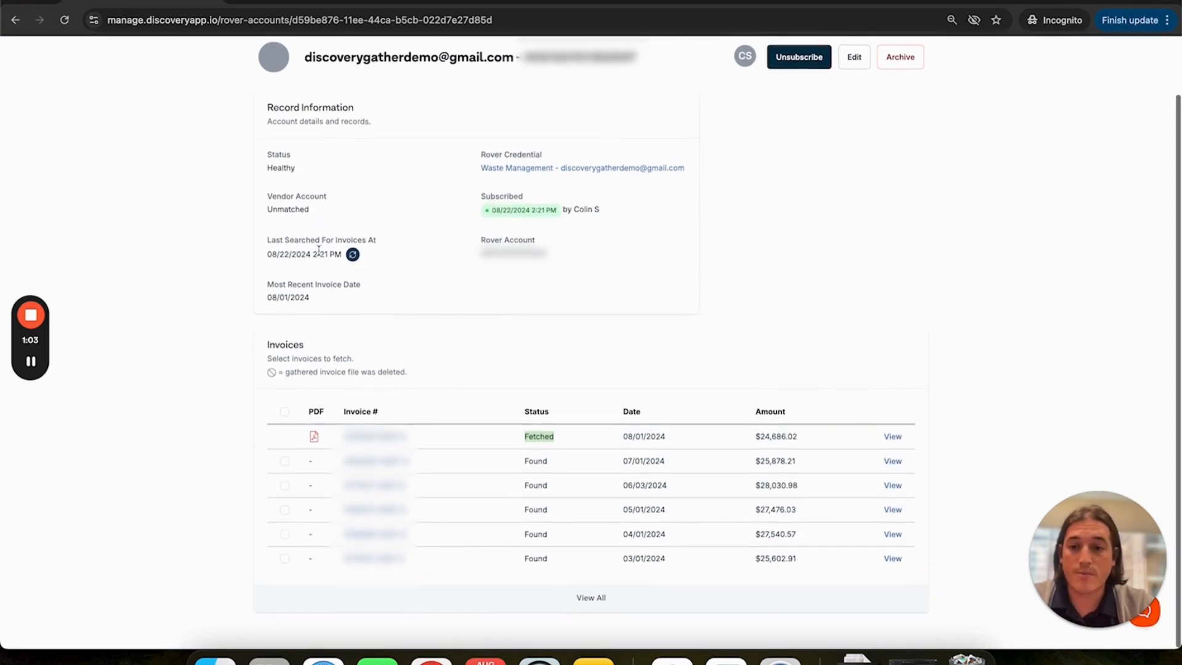
Mark the 07/01/2024 invoice for fetching.
{"action": "left_click", "coordinate": [285, 464]}
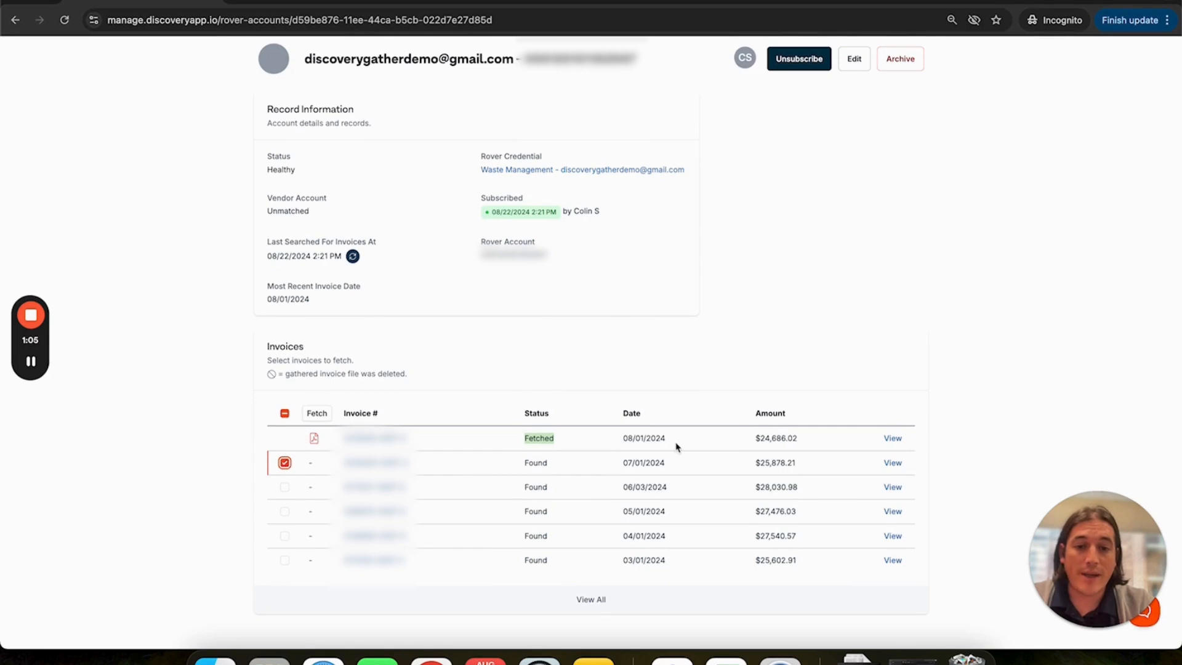
{"action": "left_click", "coordinate": [635, 463]}
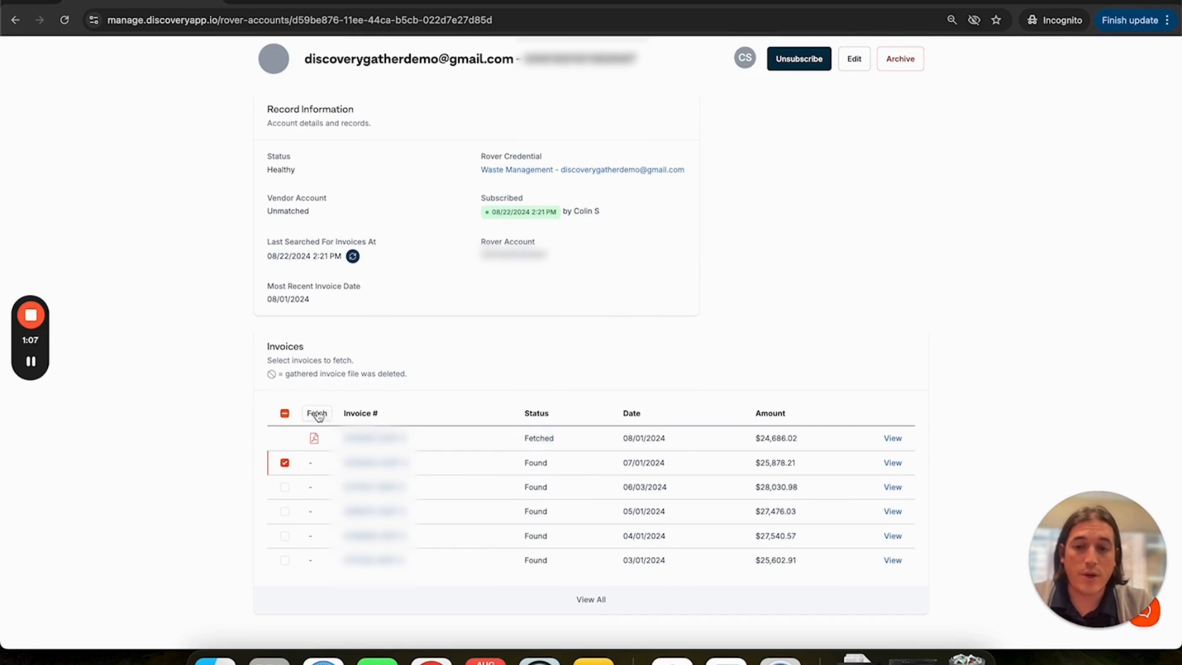
{"action": "left_click", "coordinate": [285, 487]}
{"action": "left_click", "coordinate": [285, 512]}
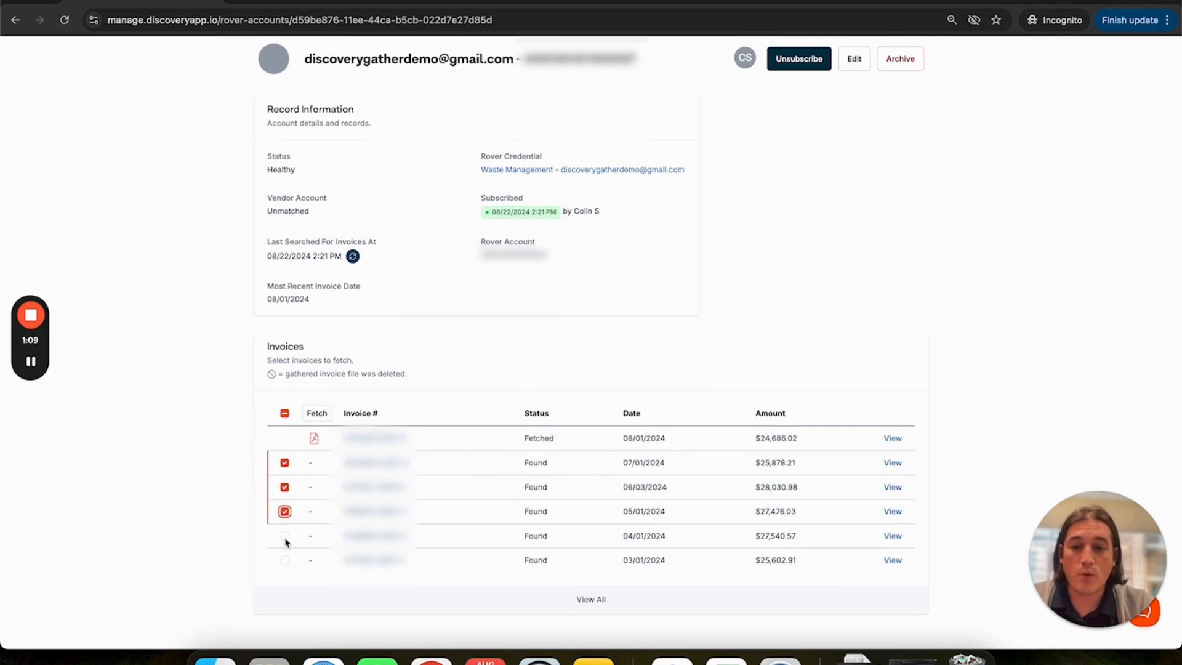
{"action": "left_click", "coordinate": [285, 537]}
{"action": "left_click", "coordinate": [285, 536]}
{"action": "left_click", "coordinate": [285, 511]}
{"action": "left_click", "coordinate": [285, 487]}
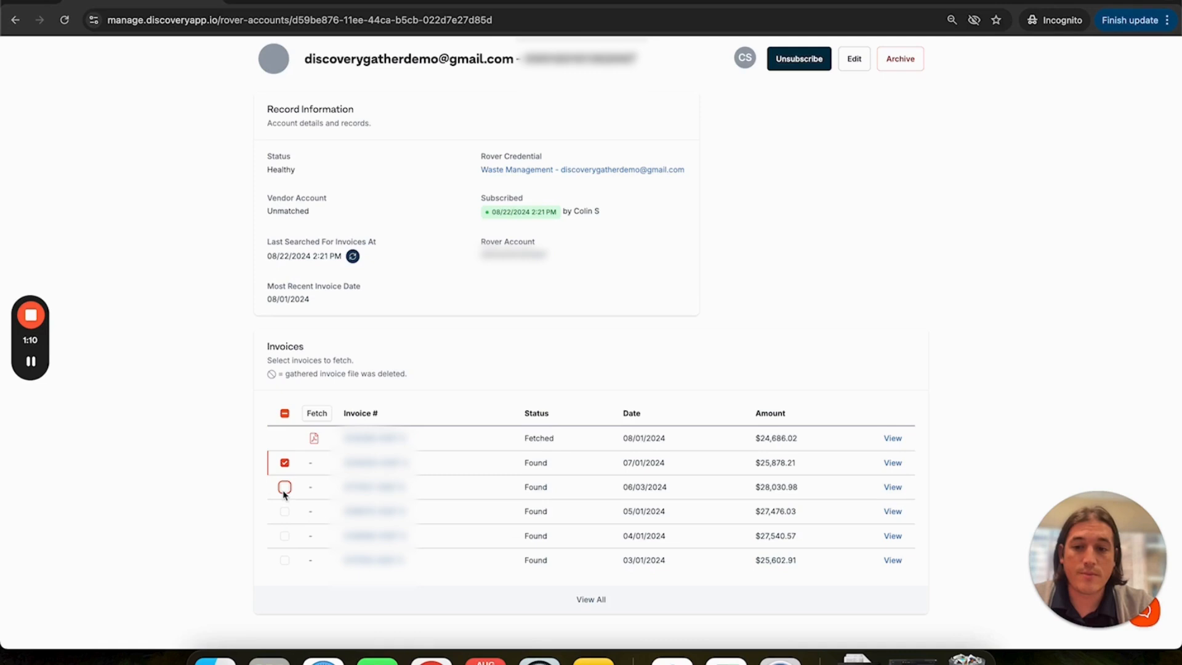
Fetch the marked 07/01/2024 invoice and open its PDF.
{"action": "left_click", "coordinate": [319, 417]}
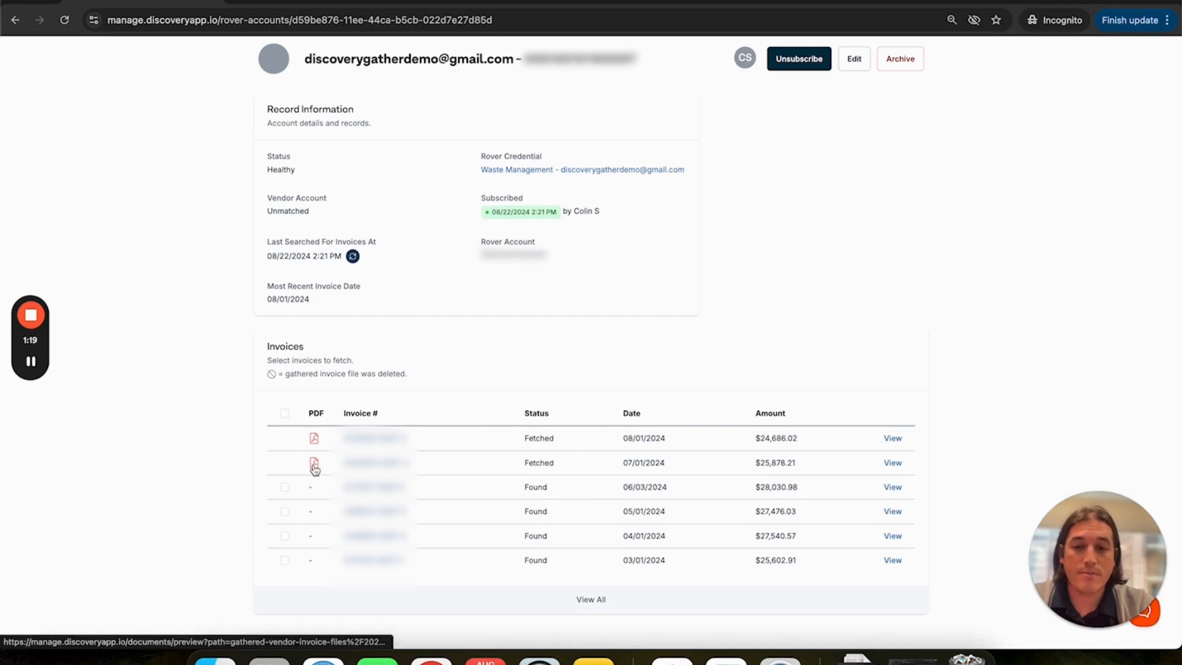
{"action": "left_click", "coordinate": [314, 469]}
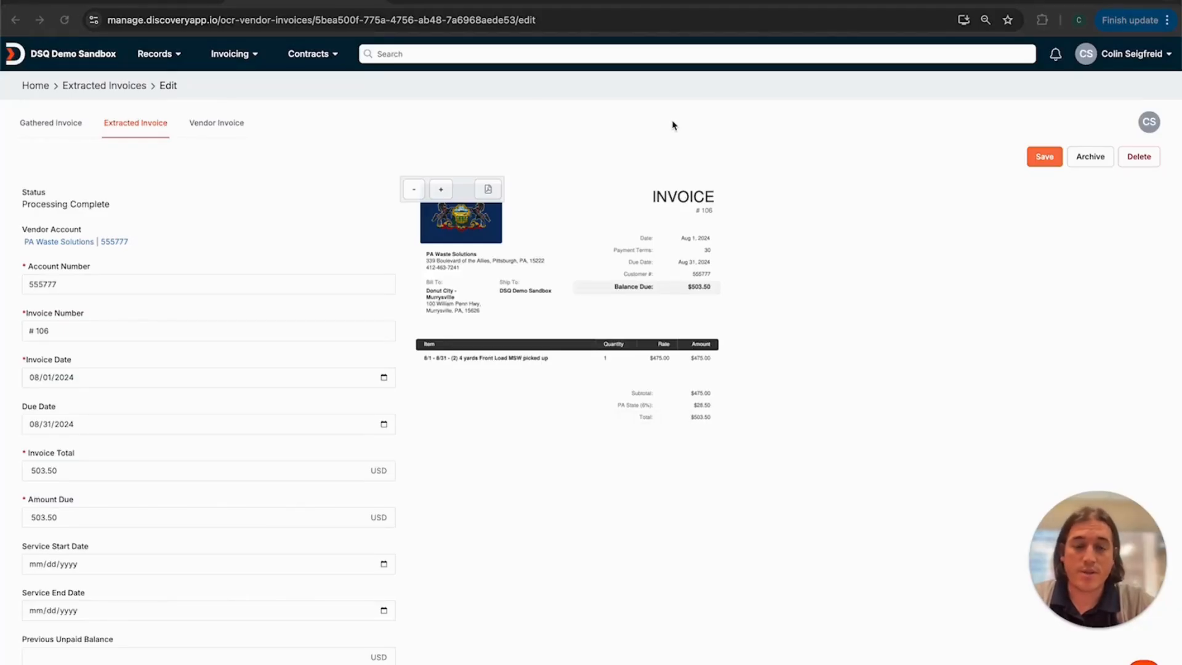
Examine the extracted PA Waste Solutions invoice, comparing its header fields with the document and checking each line item's description, amount, type and sub-type.
{"action": "scroll", "coordinate": [668, 128], "scroll_direction": "down", "scroll_amount": 2}
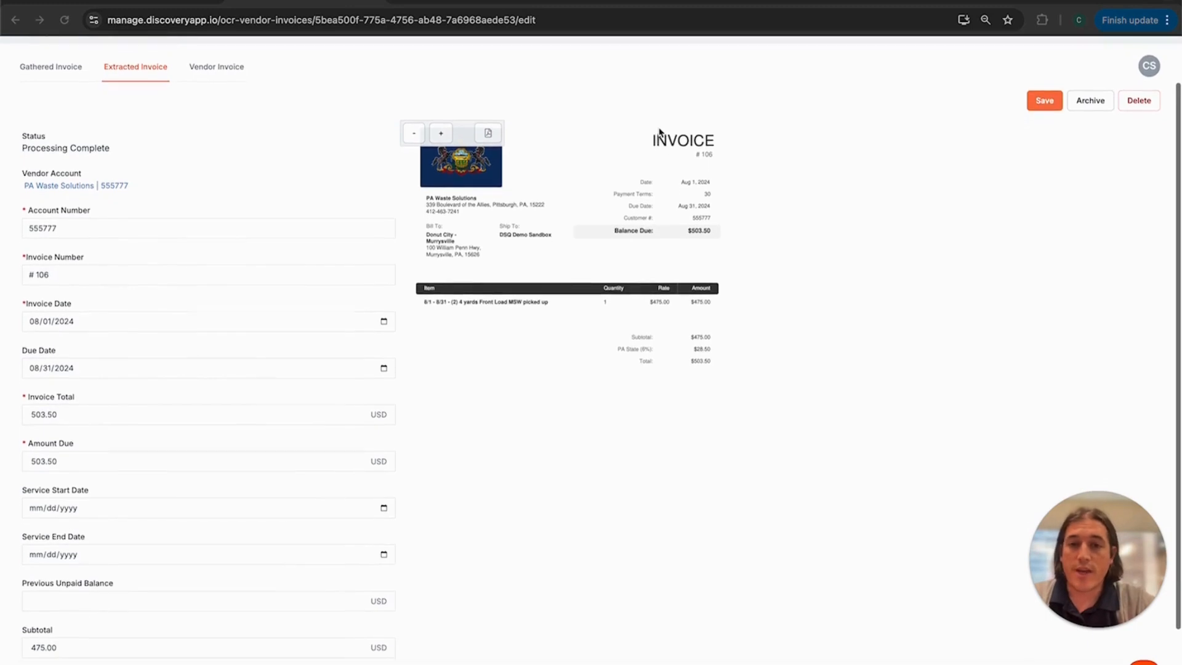
{"action": "scroll", "coordinate": [658, 131], "scroll_direction": "down", "scroll_amount": 1}
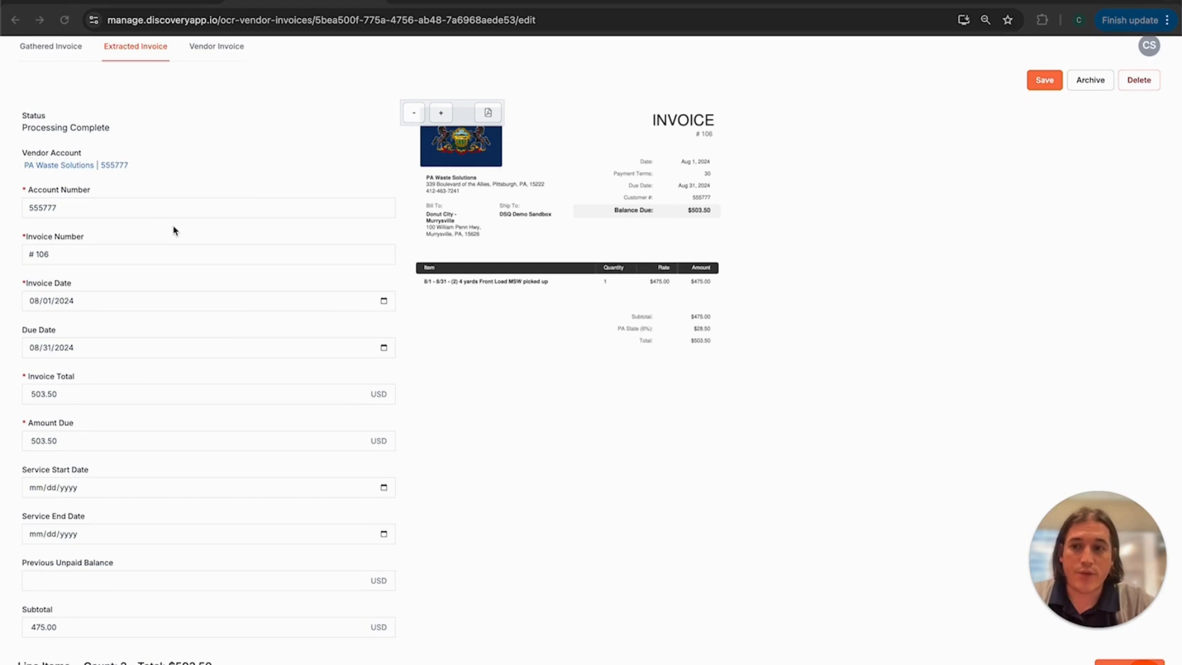
{"action": "scroll", "coordinate": [174, 230], "scroll_direction": "down", "scroll_amount": 1}
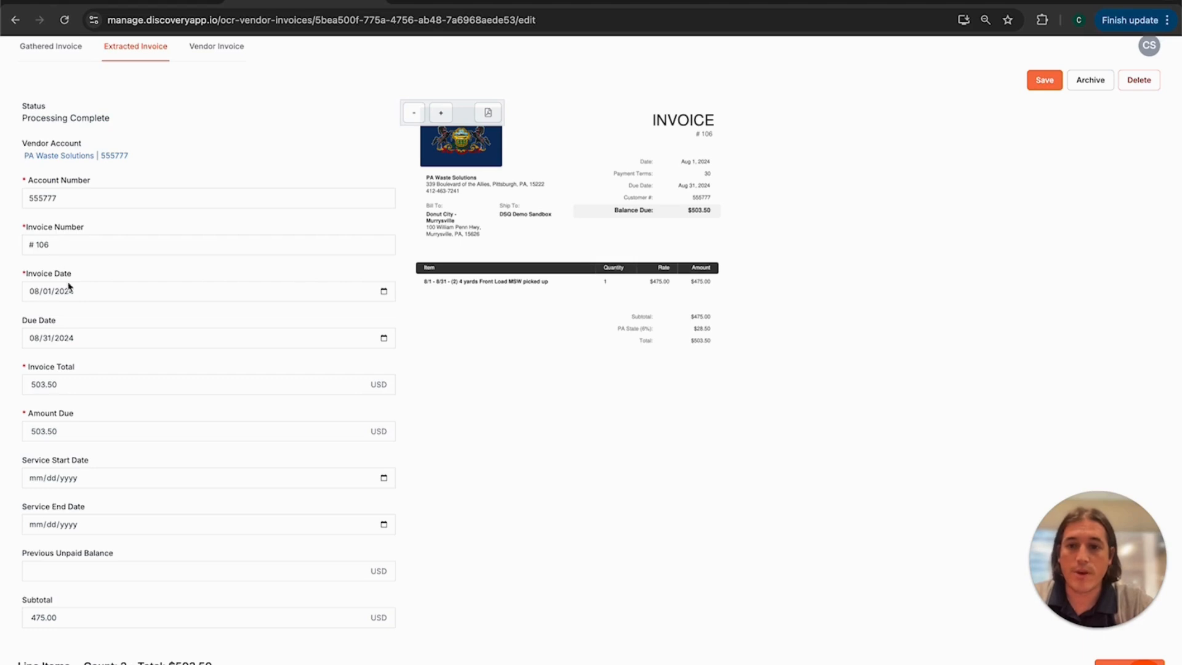
{"action": "scroll", "coordinate": [409, 322], "scroll_direction": "down", "scroll_amount": 3}
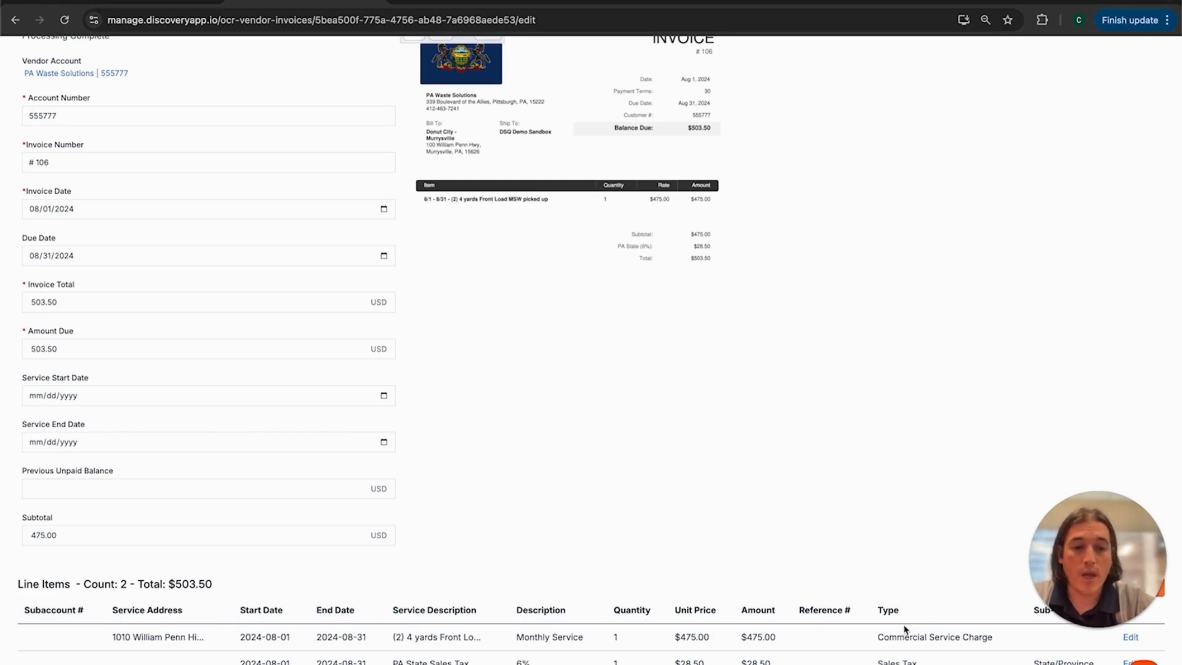
{"action": "scroll", "coordinate": [921, 633], "scroll_direction": "up", "scroll_amount": 1}
{"action": "scroll", "coordinate": [922, 633], "scroll_direction": "up", "scroll_amount": 5}
{"action": "scroll", "coordinate": [922, 633], "scroll_direction": "right", "scroll_amount": 3}
{"action": "scroll", "coordinate": [922, 633], "scroll_direction": "down", "scroll_amount": 1}
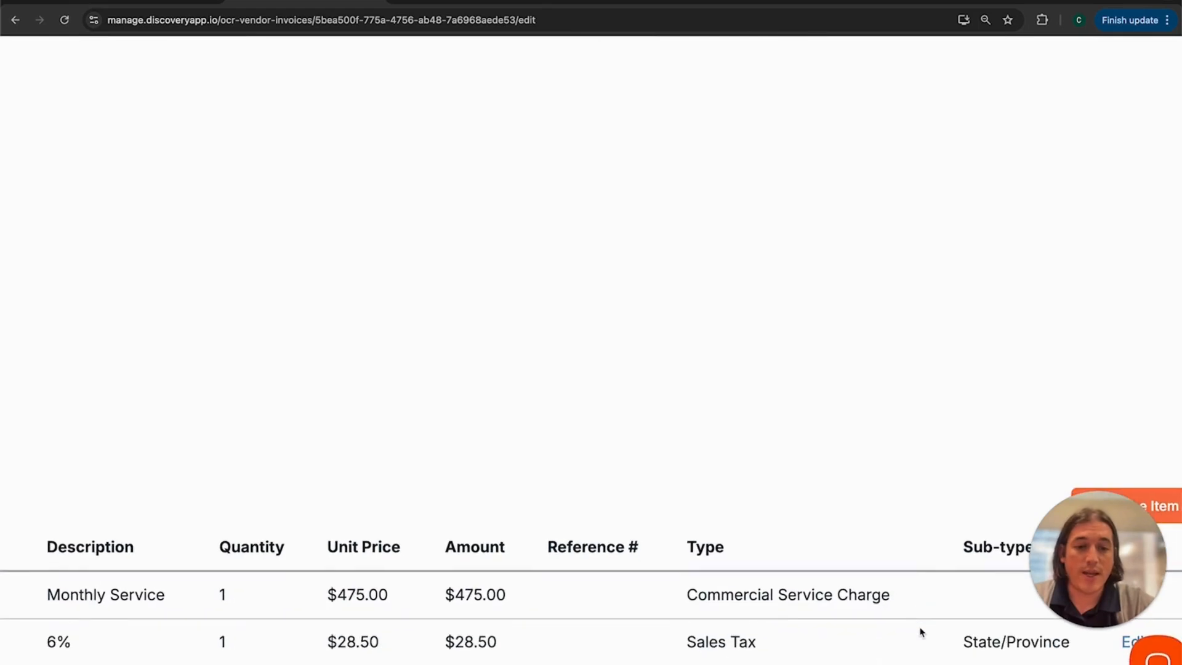
{"action": "scroll", "coordinate": [921, 633], "scroll_direction": "right", "scroll_amount": 1}
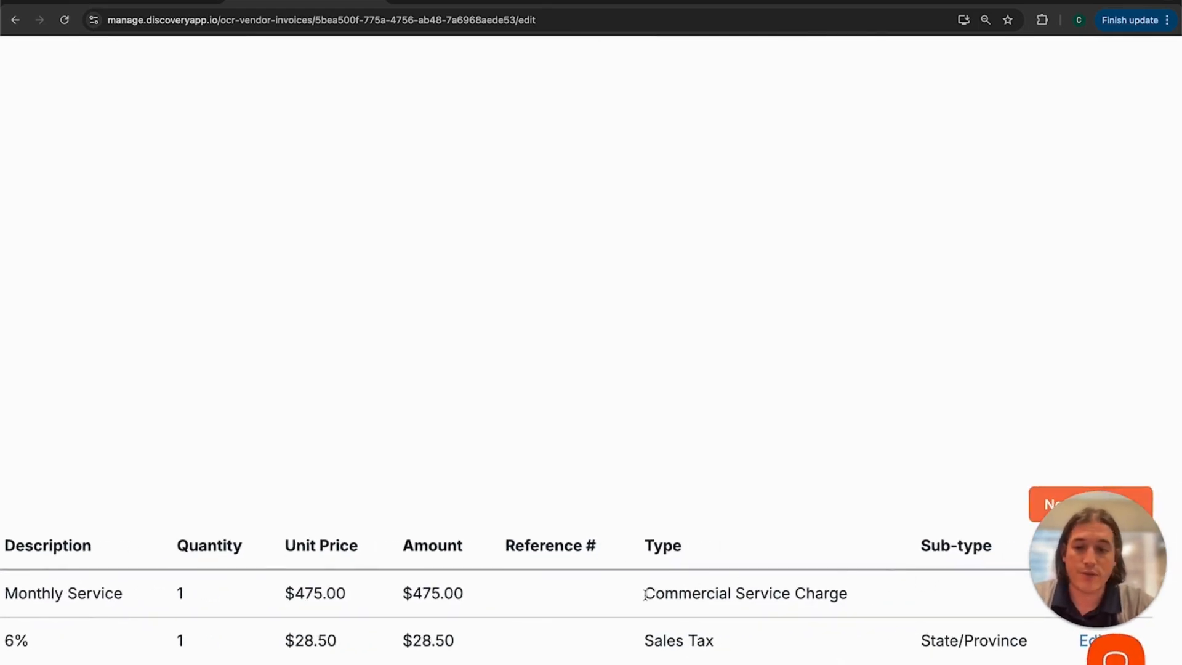
{"action": "scroll", "coordinate": [645, 594], "scroll_direction": "left", "scroll_amount": 5}
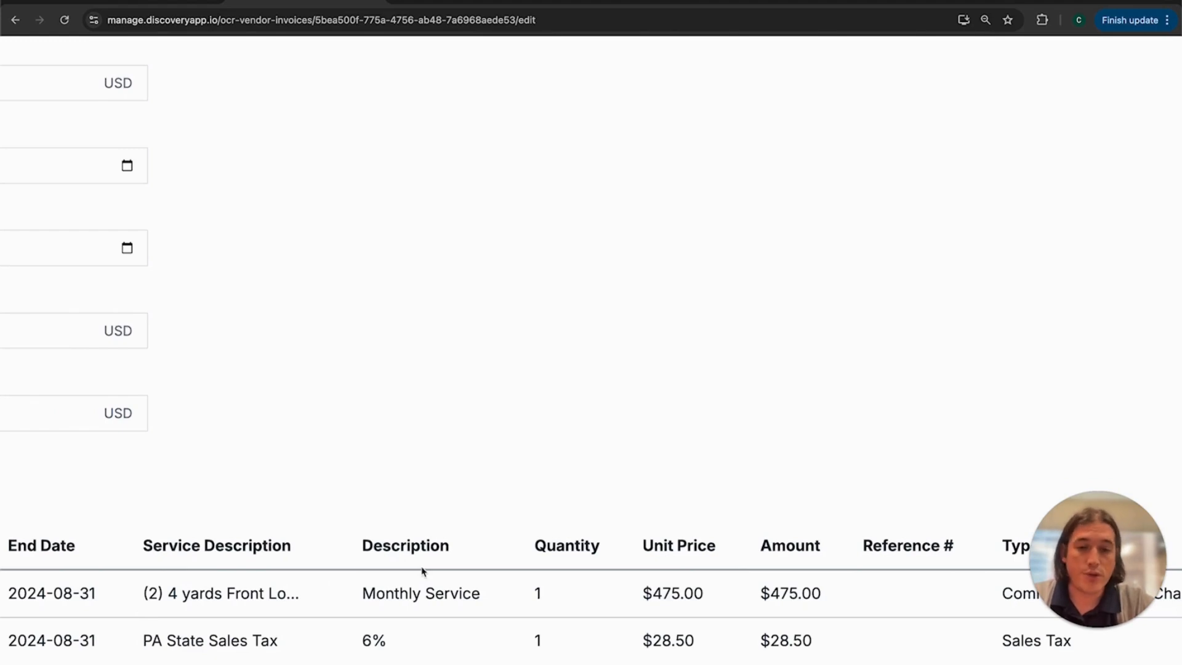
{"action": "scroll", "coordinate": [473, 583], "scroll_direction": "right", "scroll_amount": 5}
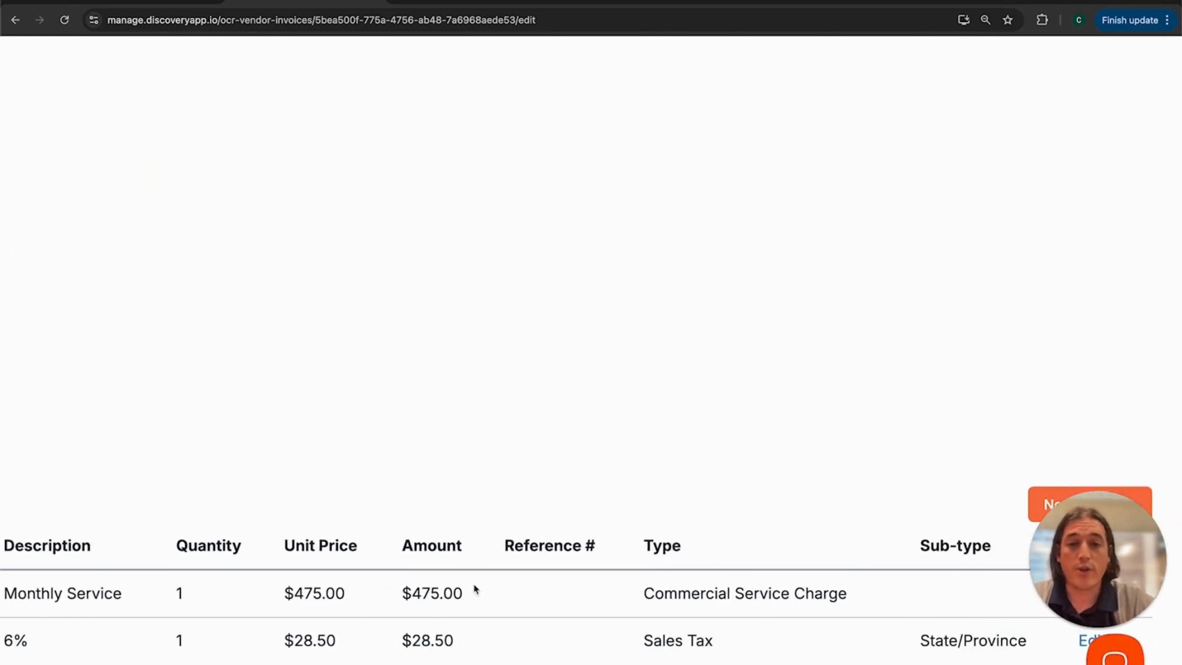
Return to the header of the extracted PA Waste Solutions invoice and save the record.
{"action": "scroll", "coordinate": [474, 589], "scroll_direction": "down", "scroll_amount": 5}
{"action": "scroll", "coordinate": [385, 260], "scroll_direction": "up", "scroll_amount": 1}
{"action": "scroll", "coordinate": [438, 265], "scroll_direction": "up", "scroll_amount": 2}
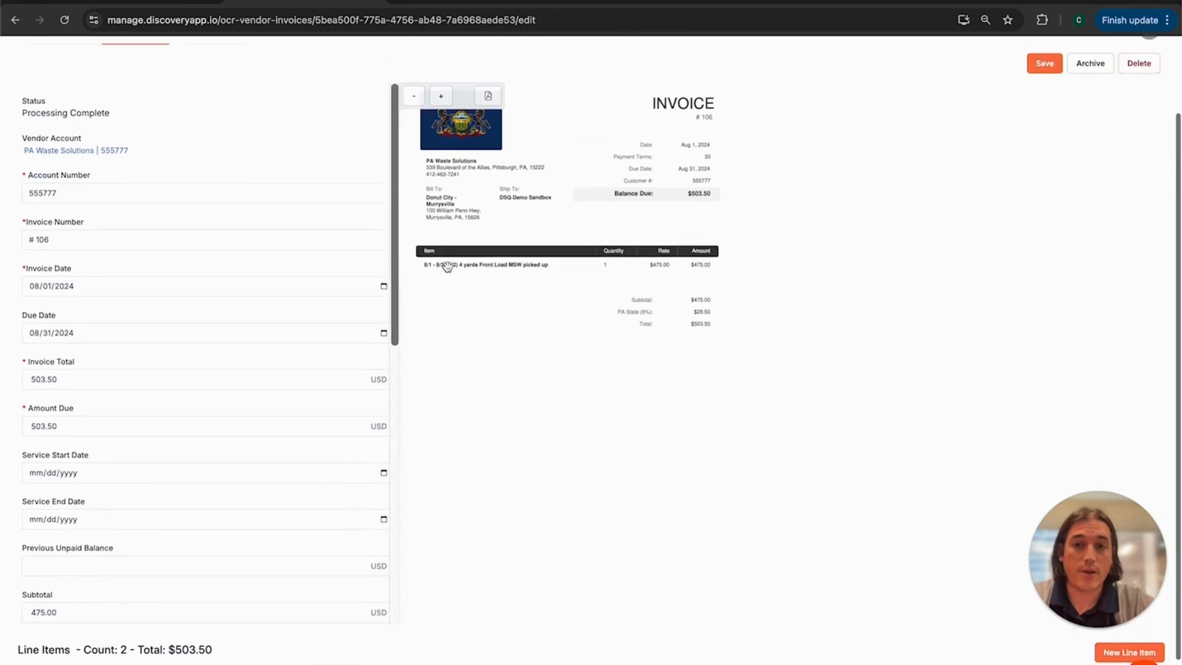
{"action": "scroll", "coordinate": [447, 267], "scroll_direction": "up", "scroll_amount": 1}
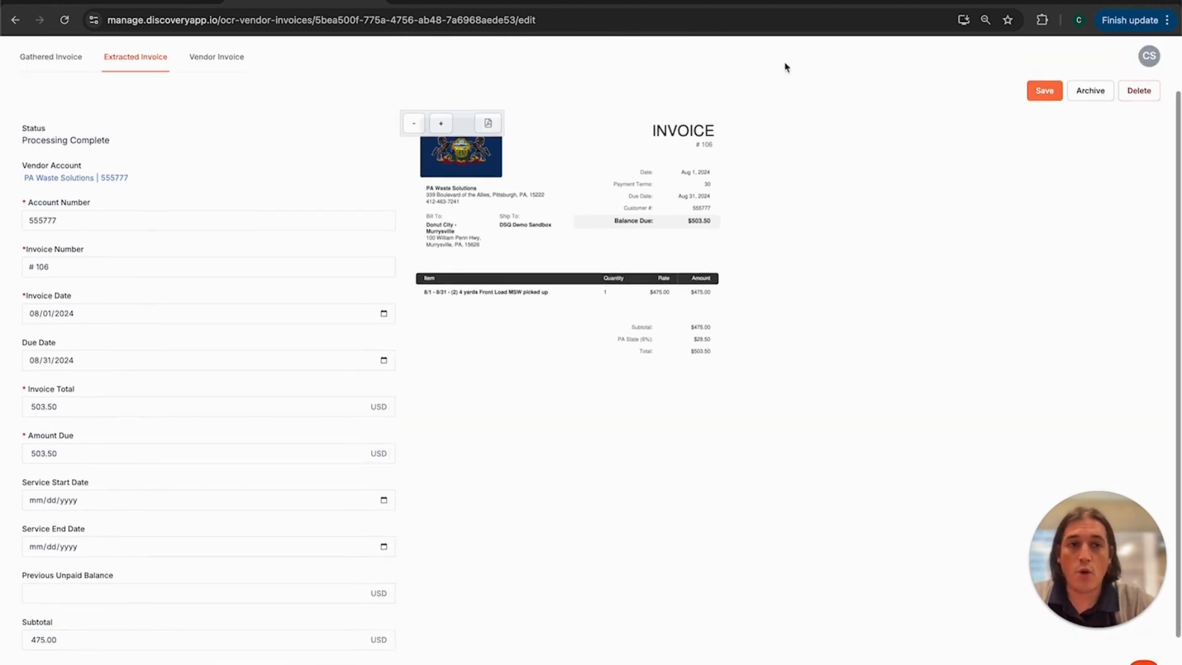
{"action": "left_click", "coordinate": [1043, 92]}
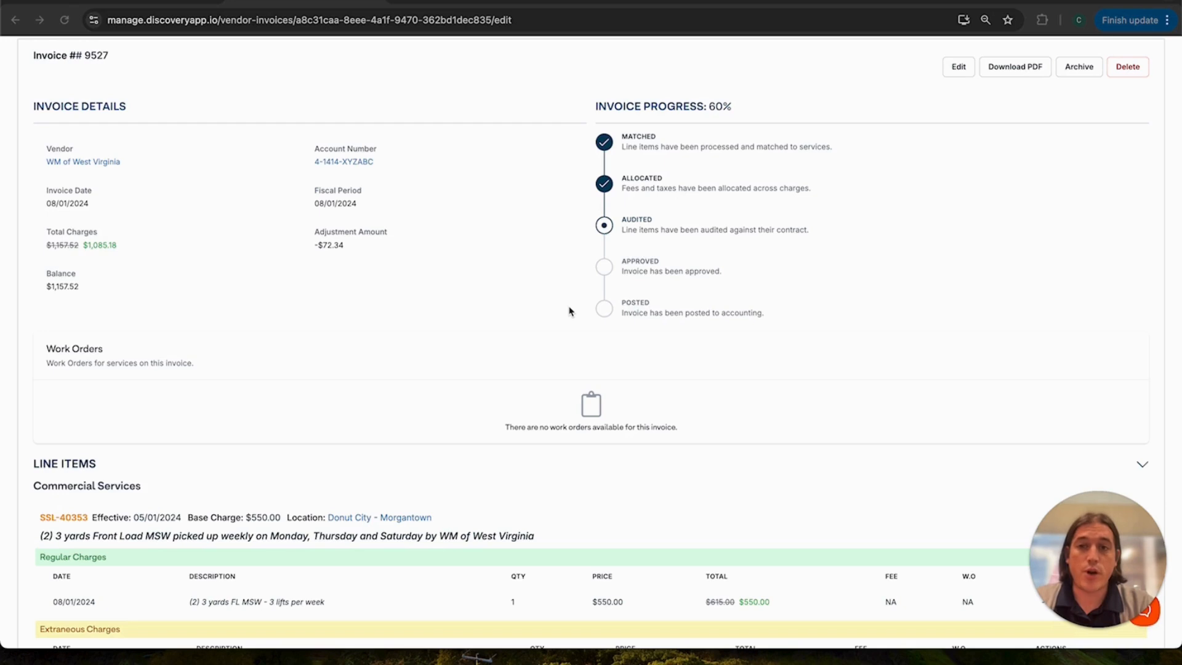
Examine the WM of West Virginia invoice's progress and line items, comparing the 3-yard front load service's base charge with its adjusted total.
{"action": "scroll", "coordinate": [392, 259], "scroll_direction": "down", "scroll_amount": 1}
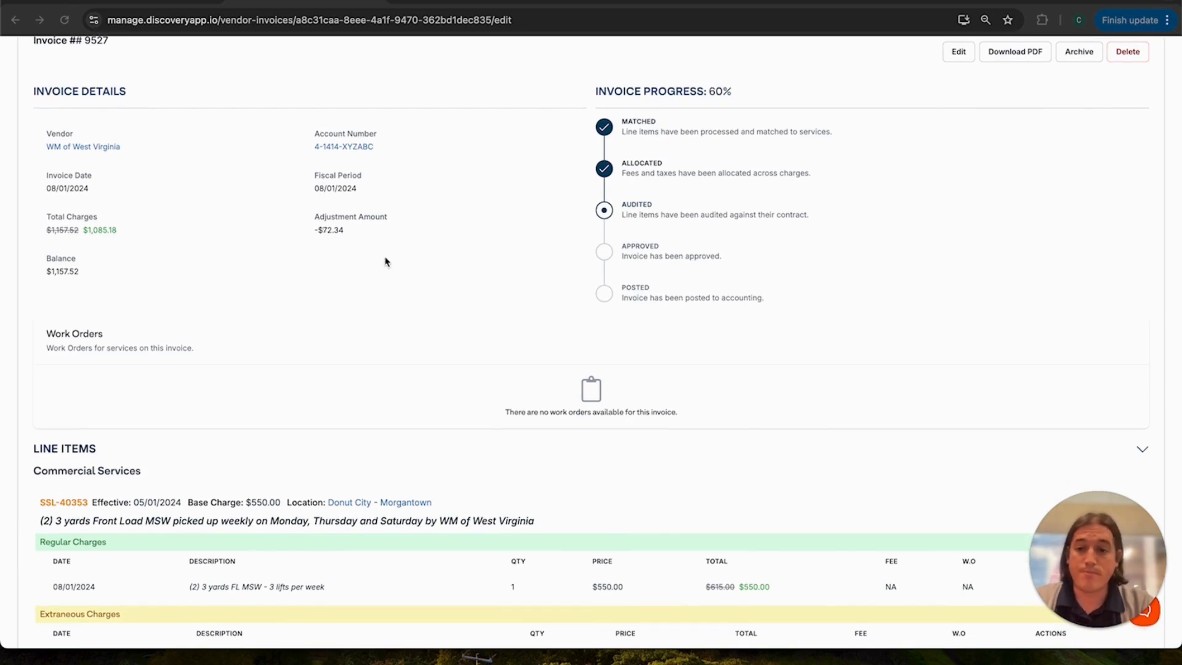
{"action": "scroll", "coordinate": [388, 258], "scroll_direction": "down", "scroll_amount": 5}
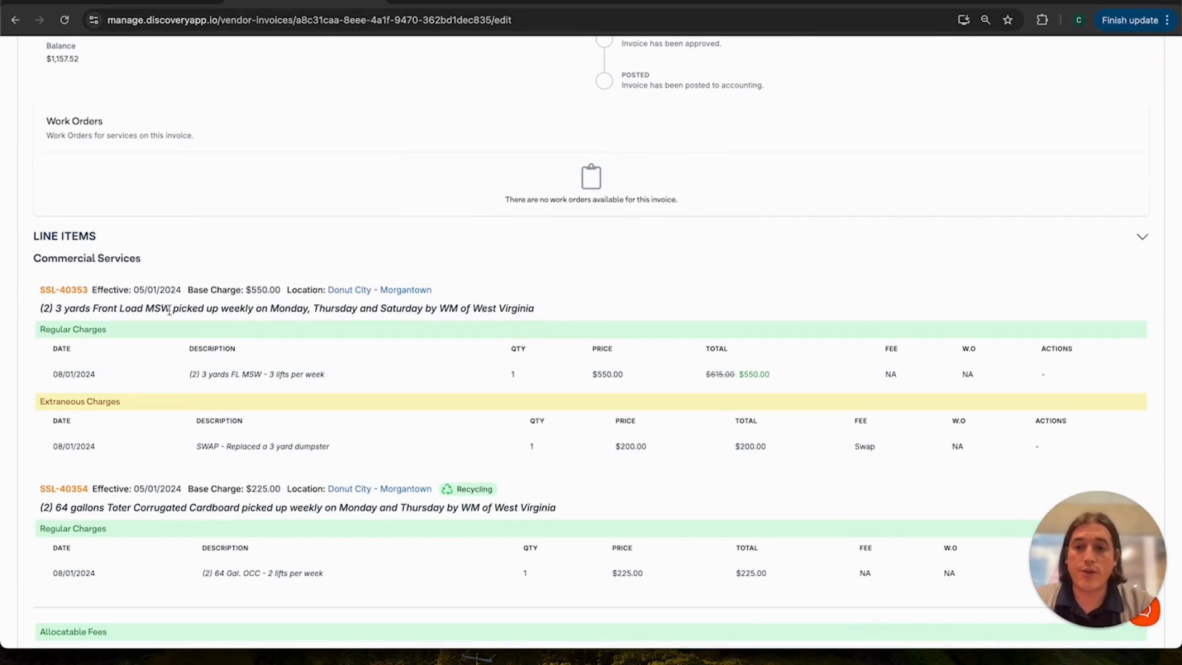
{"action": "scroll", "coordinate": [705, 386], "scroll_direction": "up", "scroll_amount": 5}
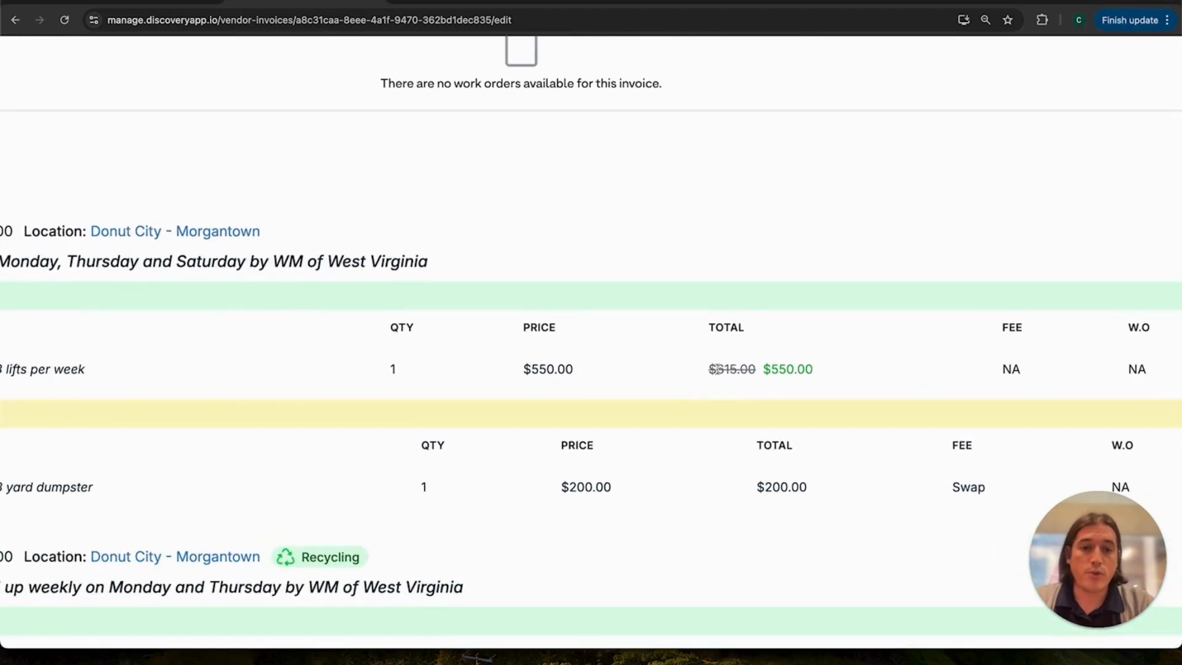
{"action": "left_click_drag", "start_coordinate": [717, 369], "coordinate": [761, 373]}
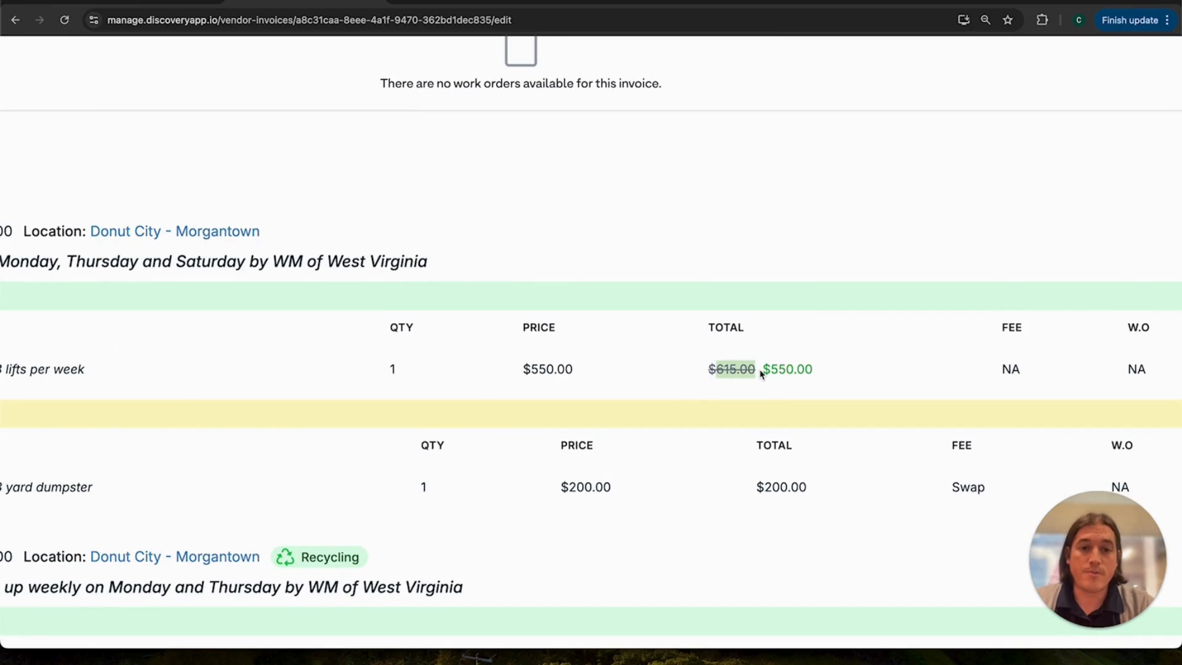
{"action": "scroll", "coordinate": [762, 374], "scroll_direction": "left", "scroll_amount": 5}
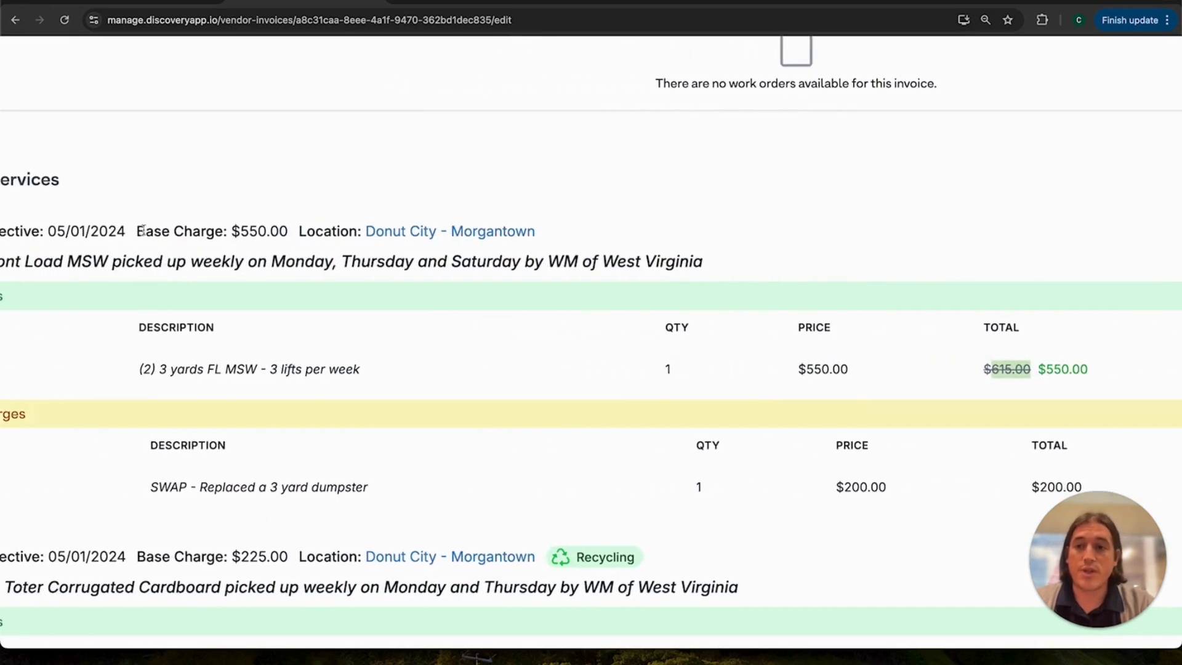
{"action": "left_click_drag", "start_coordinate": [142, 231], "coordinate": [285, 231]}
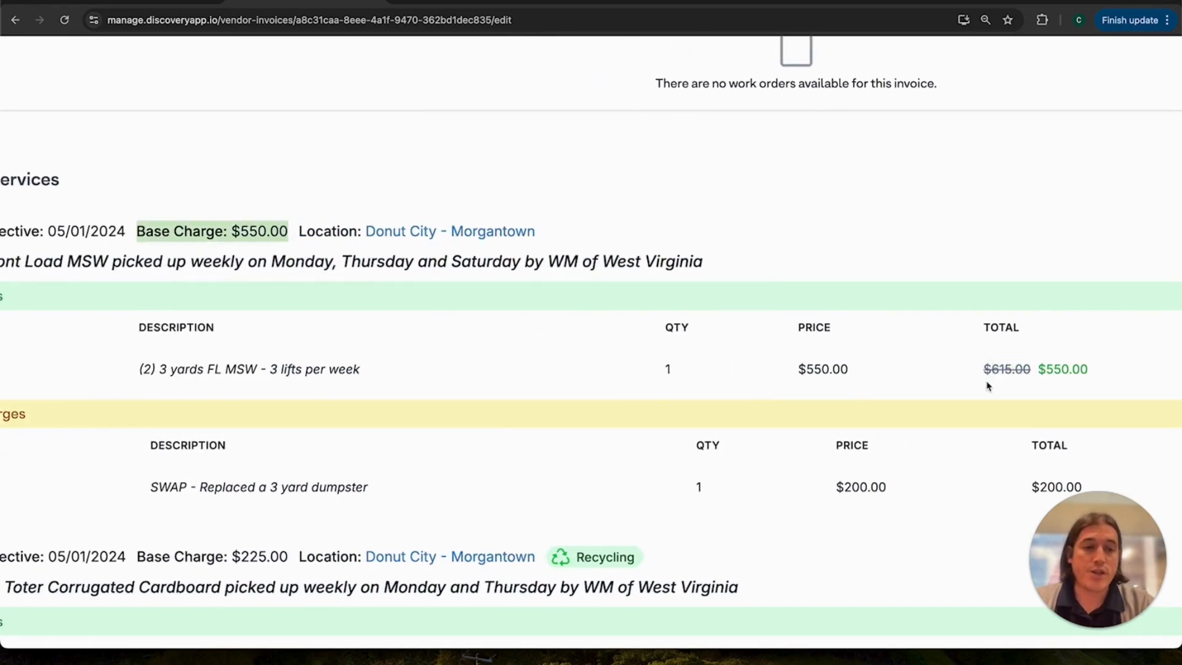
{"action": "scroll", "coordinate": [988, 387], "scroll_direction": "right", "scroll_amount": 3}
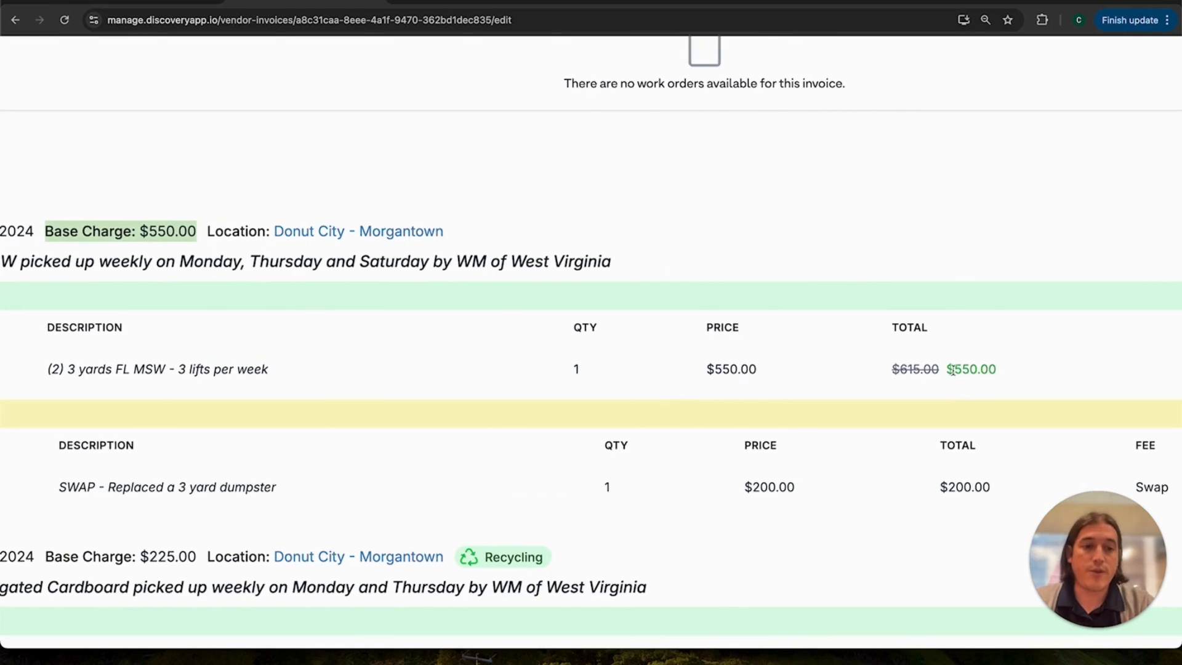
{"action": "left_click", "coordinate": [1002, 375]}
{"action": "scroll", "coordinate": [761, 373], "scroll_direction": "down", "scroll_amount": 3}
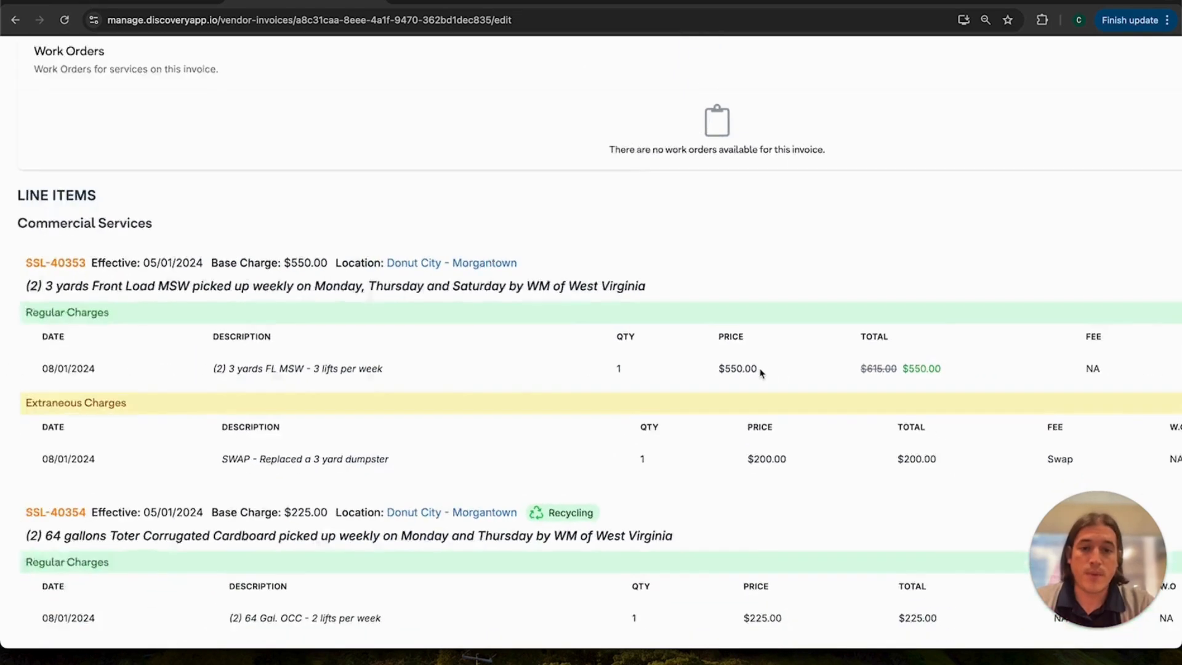
Examine the WM of West Virginia invoice's extraneous charges, recycling service, fuel surcharge and sales tax, comparing the original totals with the adjusted ones.
{"action": "scroll", "coordinate": [762, 373], "scroll_direction": "down", "scroll_amount": 5}
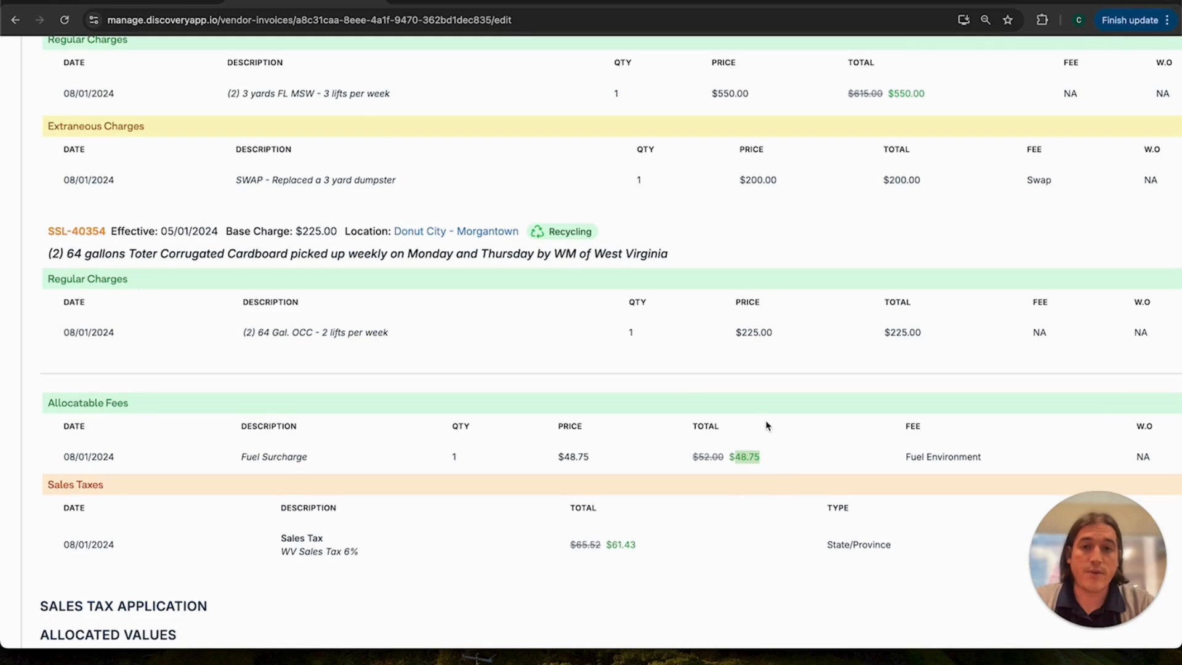
{"action": "scroll", "coordinate": [767, 424], "scroll_direction": "down", "scroll_amount": 1}
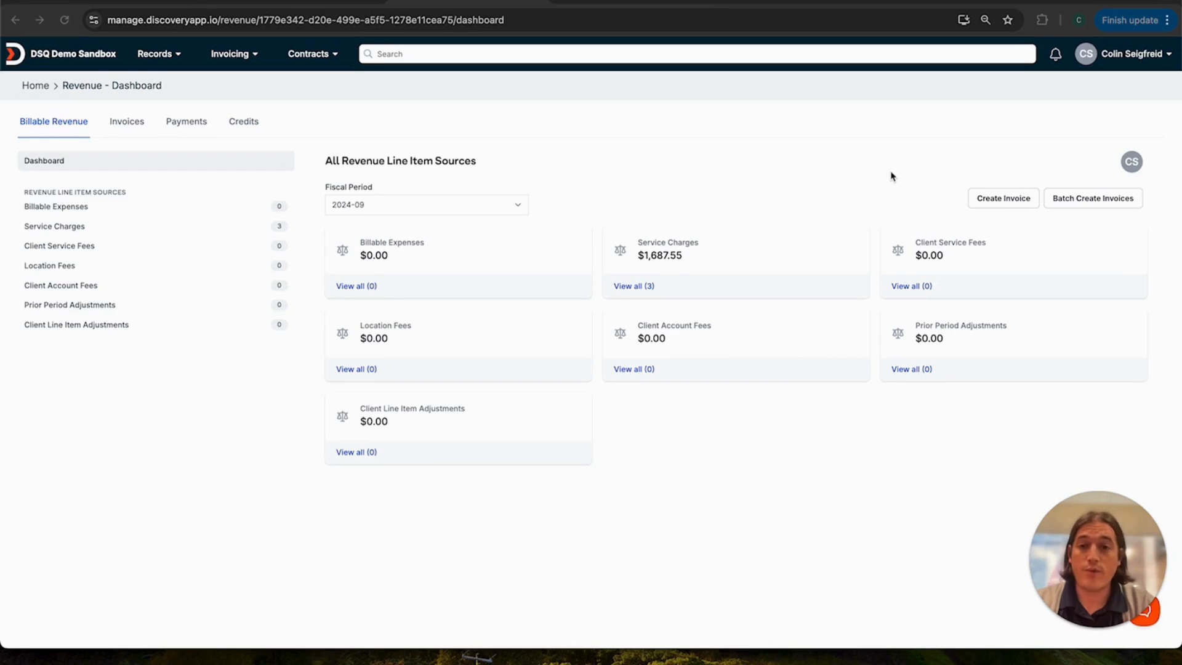
Create a client invoice for Donut City - Pittsburgh Area in fiscal period 2024-09, including all un-billed line items.
{"action": "left_click", "coordinate": [989, 204]}
{"action": "left_click", "coordinate": [712, 190]}
{"action": "type", "text": "domut"}
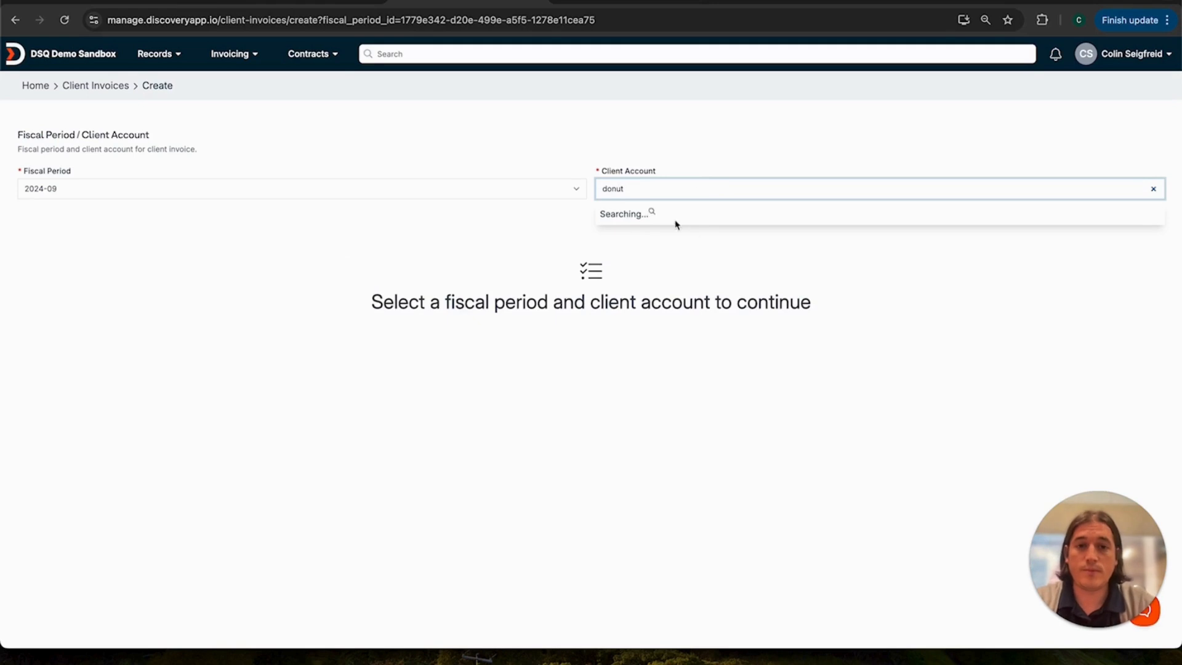
{"action": "left_click", "coordinate": [690, 241]}
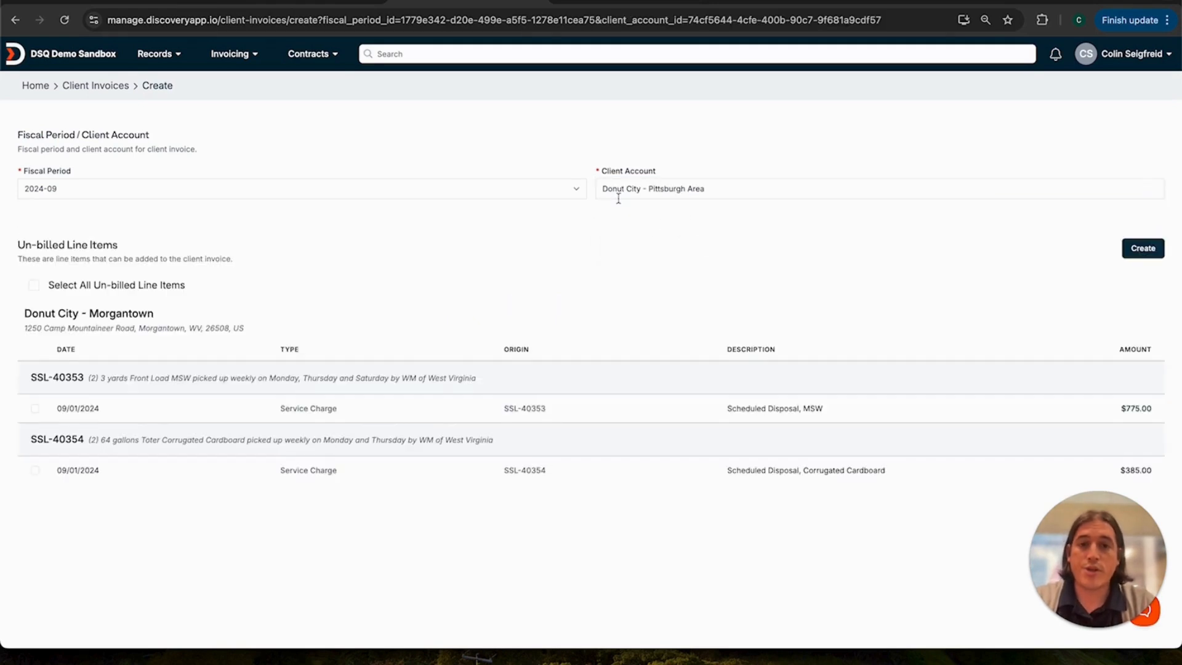
{"action": "left_click", "coordinate": [34, 285]}
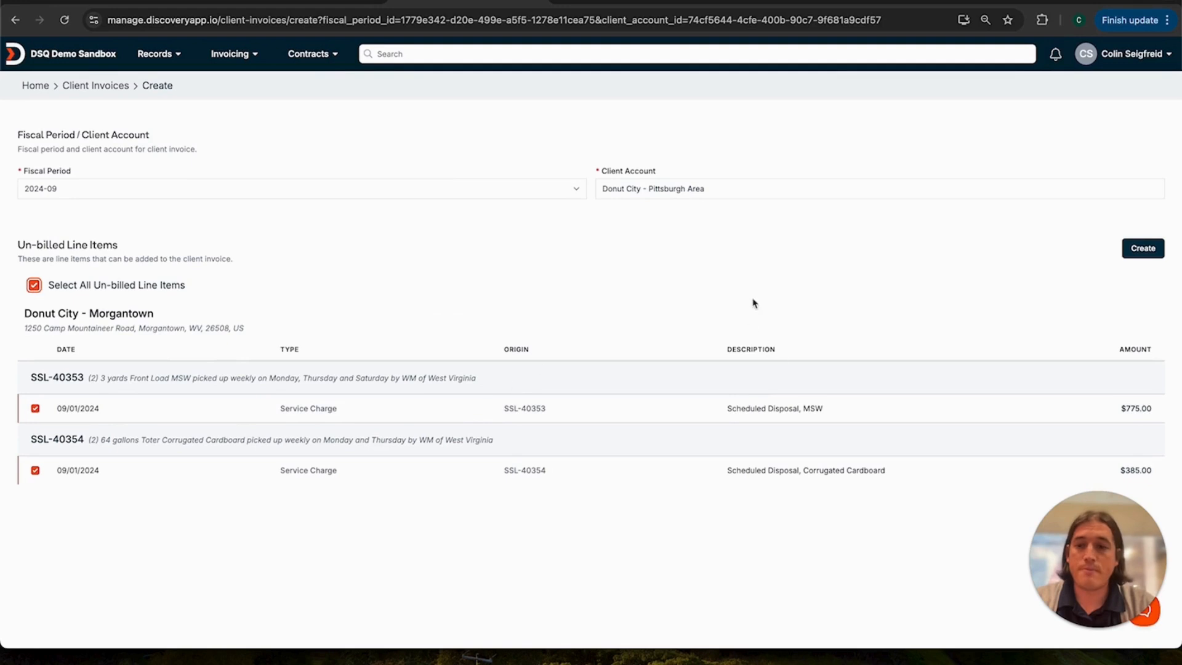
{"action": "left_click", "coordinate": [1144, 249]}
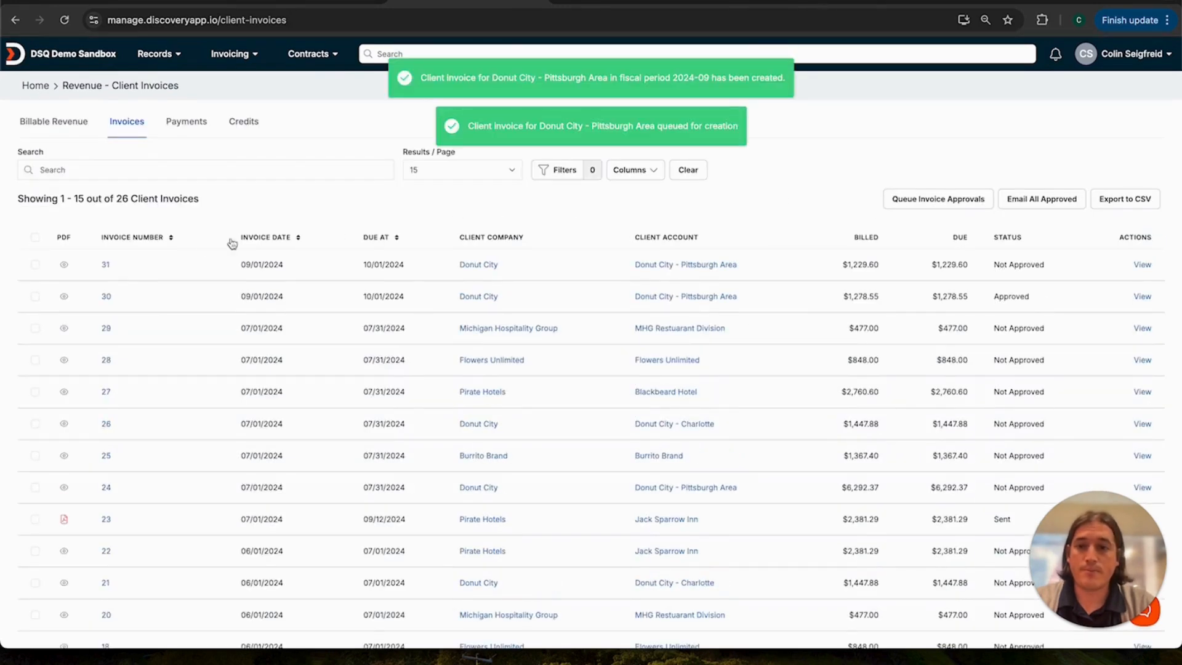
View the new Donut City - Pittsburgh Area invoice, checking its line items and sales taxes and reviewing its PDF version.
{"action": "left_click", "coordinate": [1143, 264]}
{"action": "scroll", "coordinate": [795, 248], "scroll_direction": "down", "scroll_amount": 5}
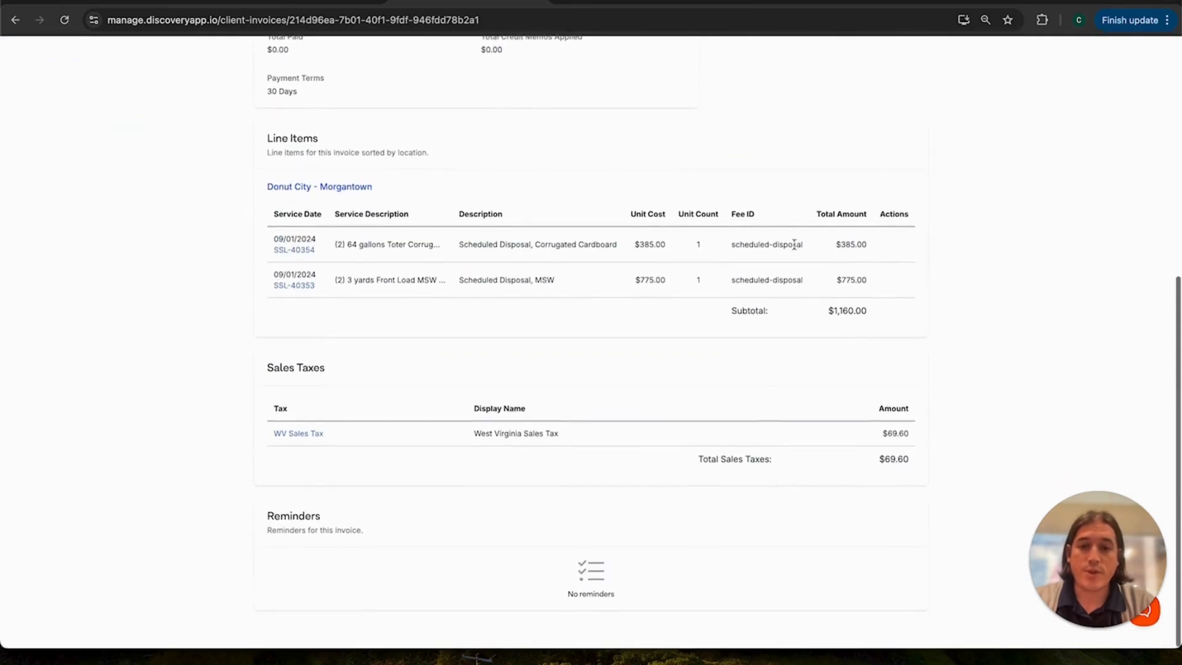
{"action": "scroll", "coordinate": [652, 401], "scroll_direction": "up", "scroll_amount": 5}
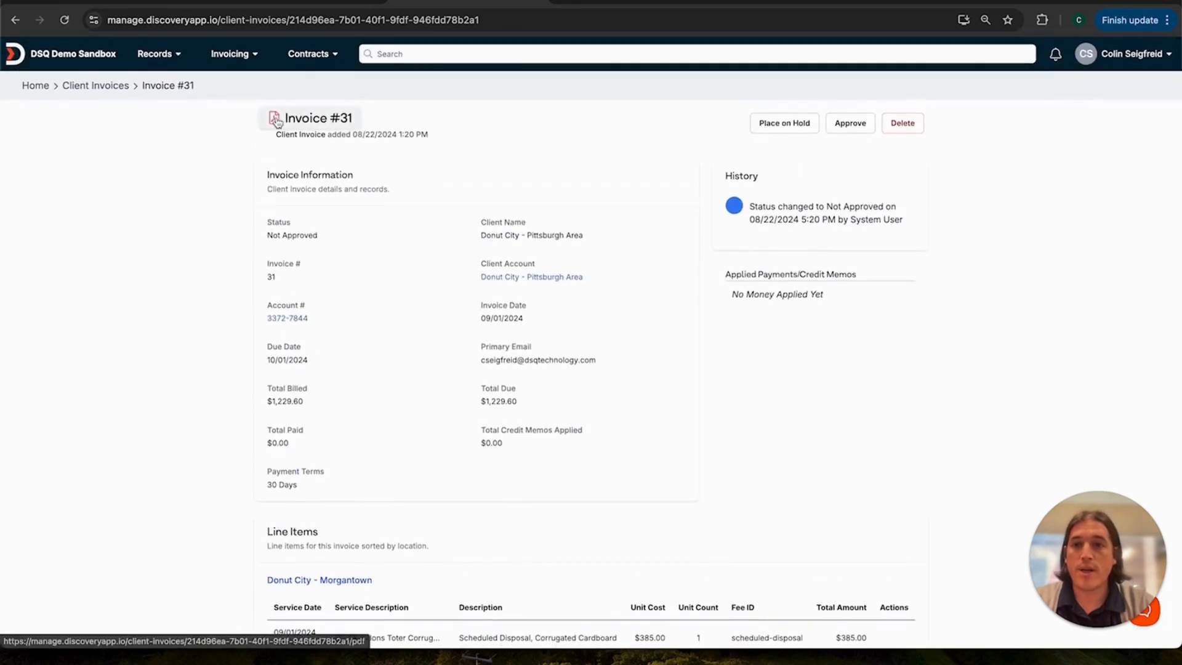
{"action": "left_click", "coordinate": [276, 117]}
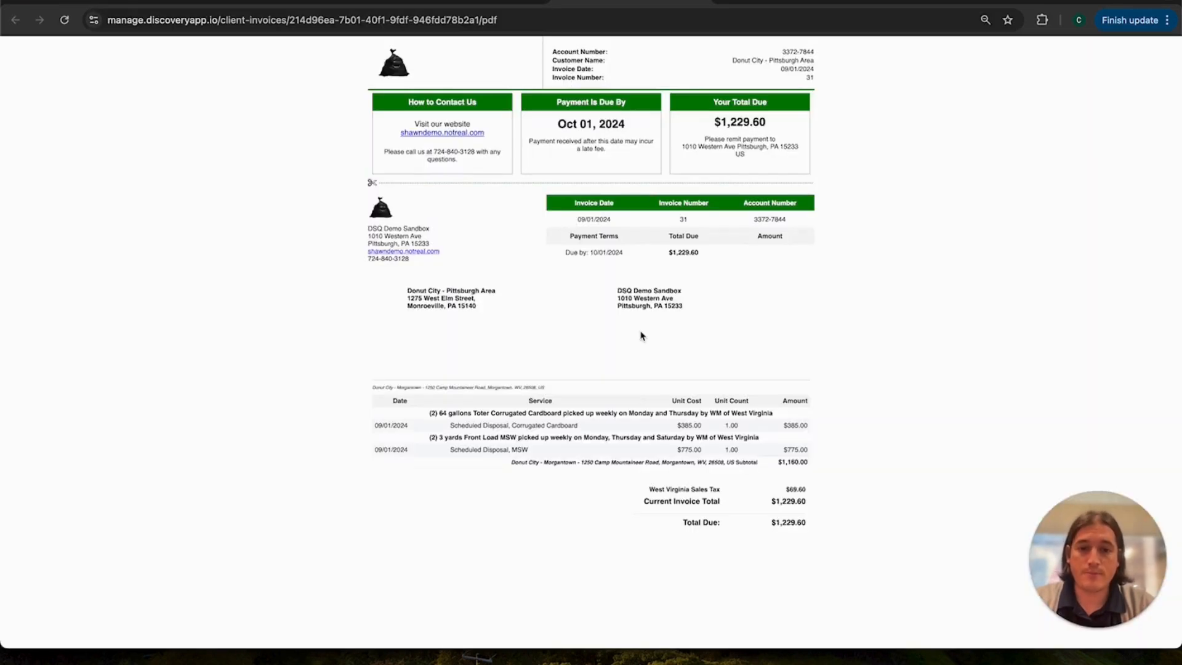
{"action": "scroll", "coordinate": [651, 412], "scroll_direction": "down", "scroll_amount": 2}
{"action": "scroll", "coordinate": [616, 308], "scroll_direction": "up", "scroll_amount": 2}
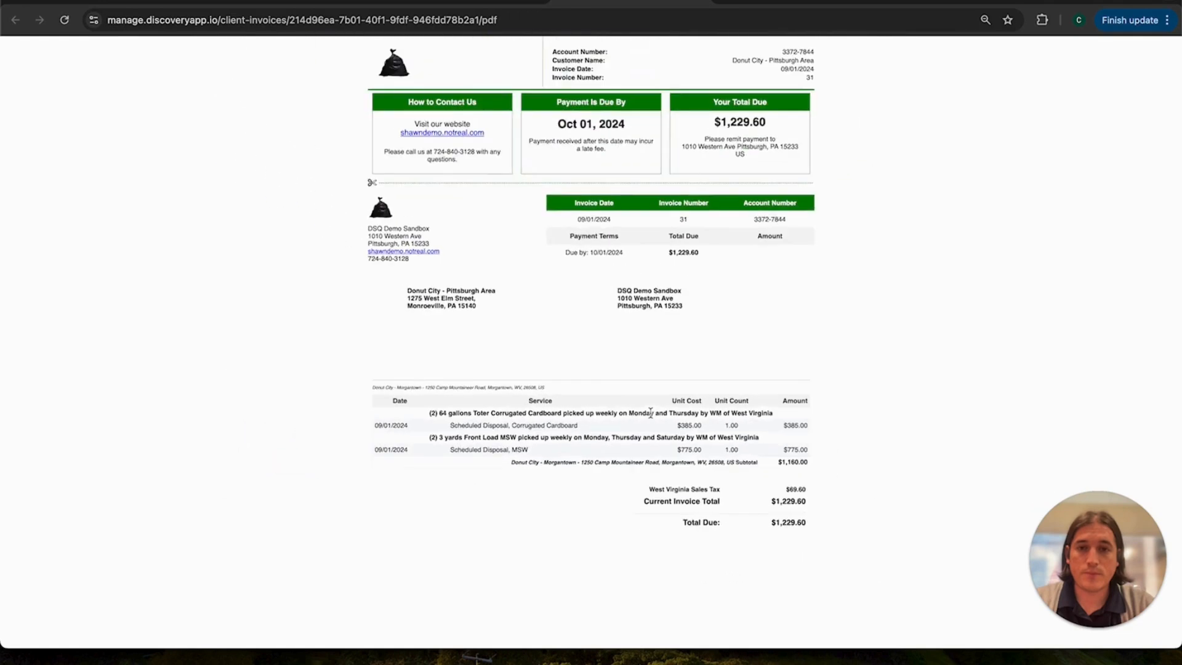
{"action": "left_click", "coordinate": [455, 8]}
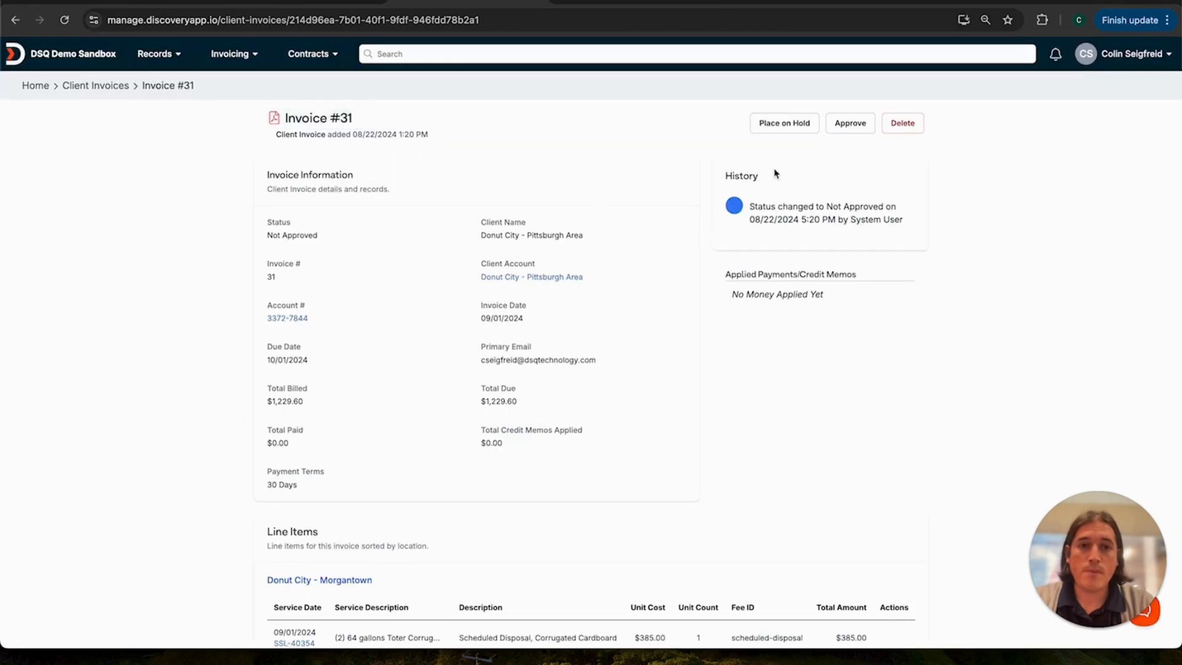
Approve the new Donut City - Pittsburgh Area client invoice and email it to the client.
{"action": "left_click", "coordinate": [850, 123]}
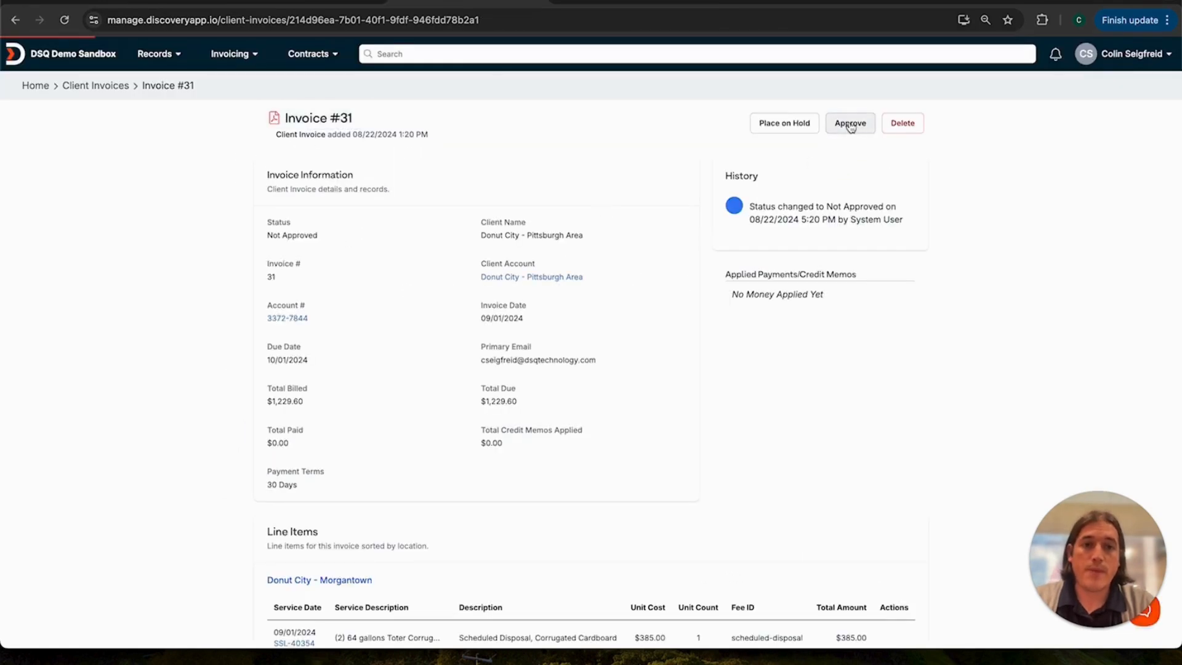
{"action": "scroll", "coordinate": [846, 196], "scroll_direction": "down", "scroll_amount": 1}
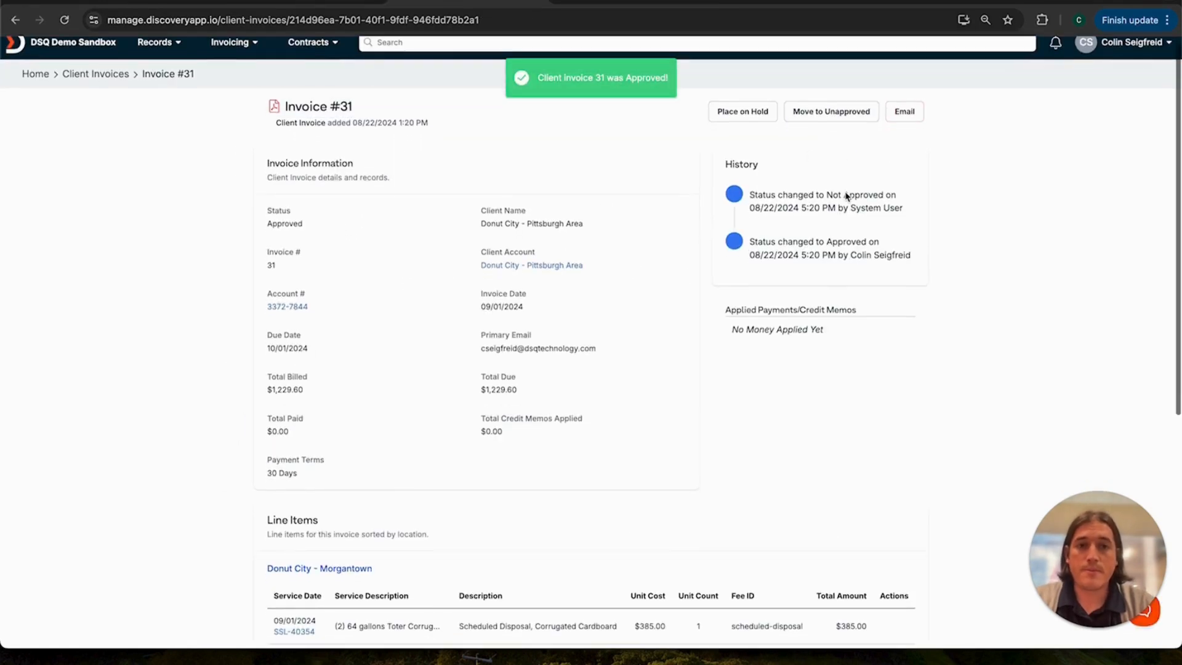
{"action": "left_click", "coordinate": [904, 113]}
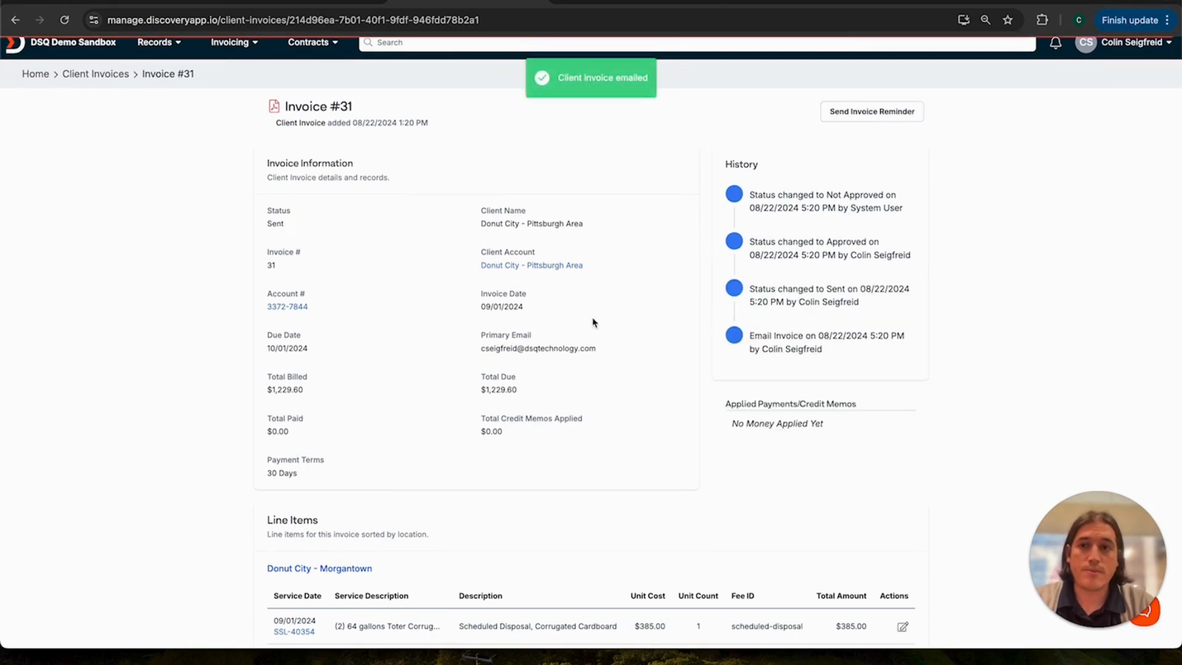
Return to the client invoices list and approve invoices 29, 28 and 27 together.
{"action": "left_click", "coordinate": [96, 74]}
{"action": "scroll", "coordinate": [311, 295], "scroll_direction": "down", "scroll_amount": 1}
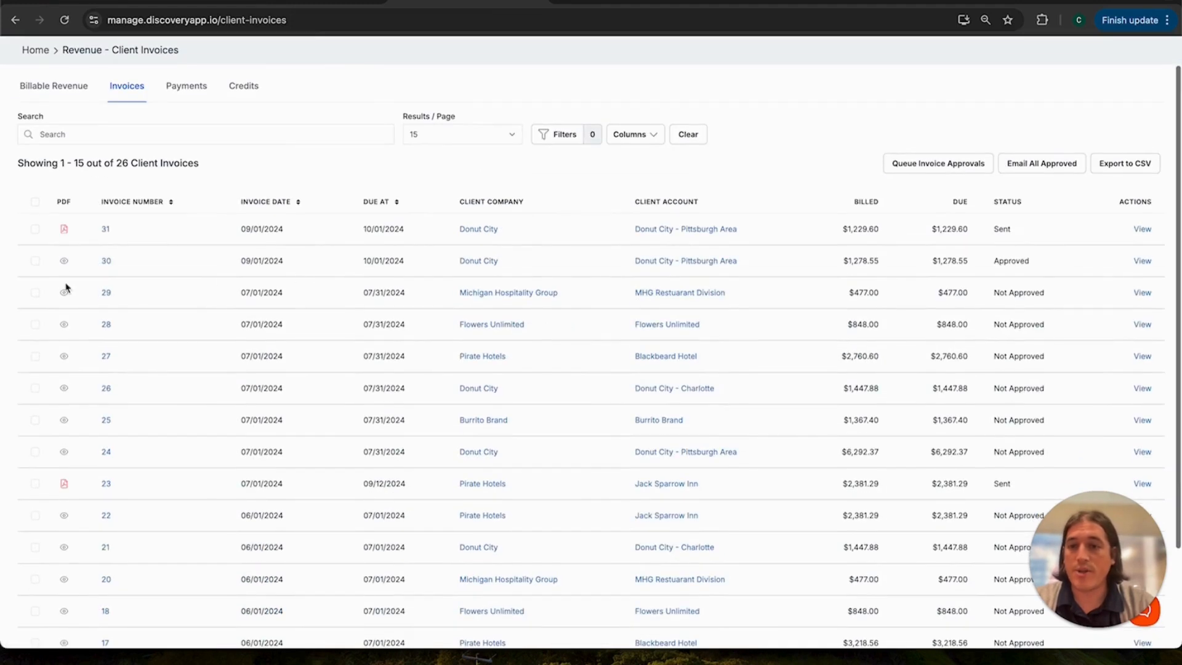
{"action": "left_click", "coordinate": [35, 293]}
{"action": "left_click", "coordinate": [36, 347]}
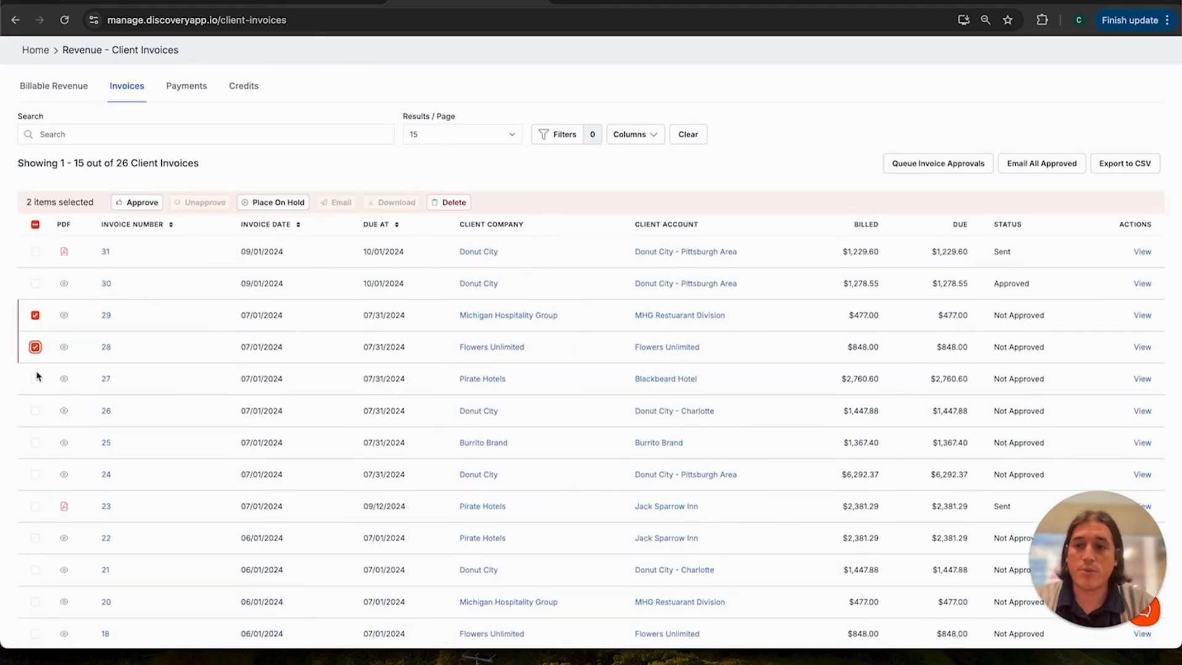
{"action": "left_click", "coordinate": [139, 203]}
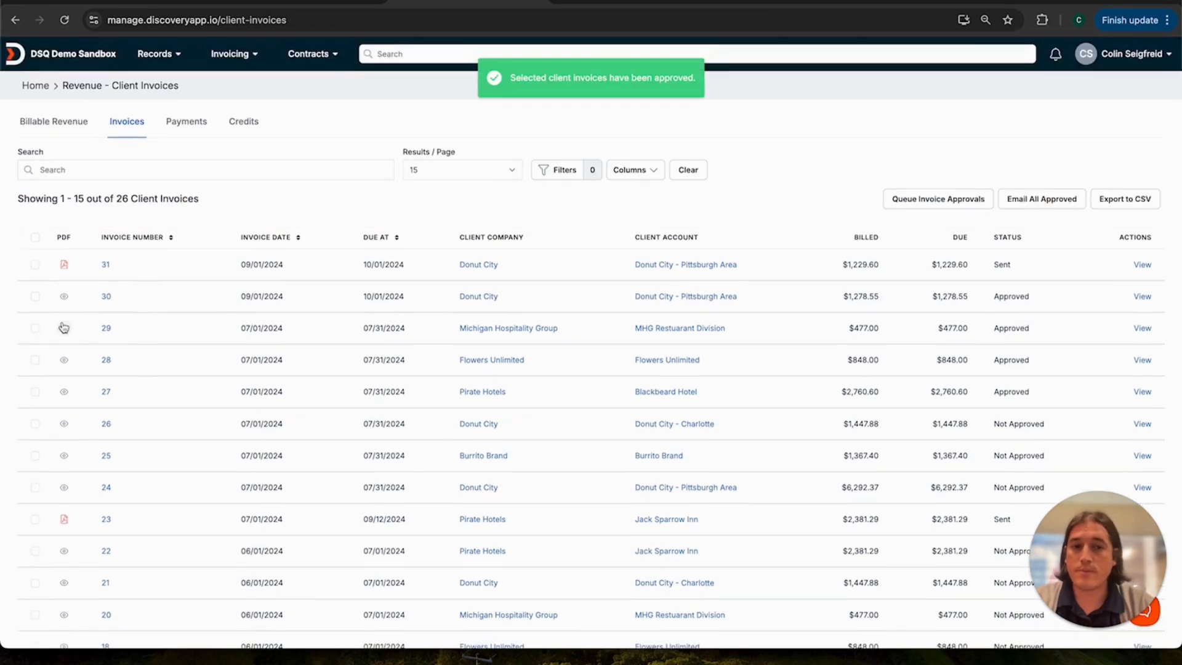
Email the approved client invoices 30, 29, 28 and 27 in one batch.
{"action": "left_click", "coordinate": [36, 297]}
{"action": "left_click", "coordinate": [35, 350]}
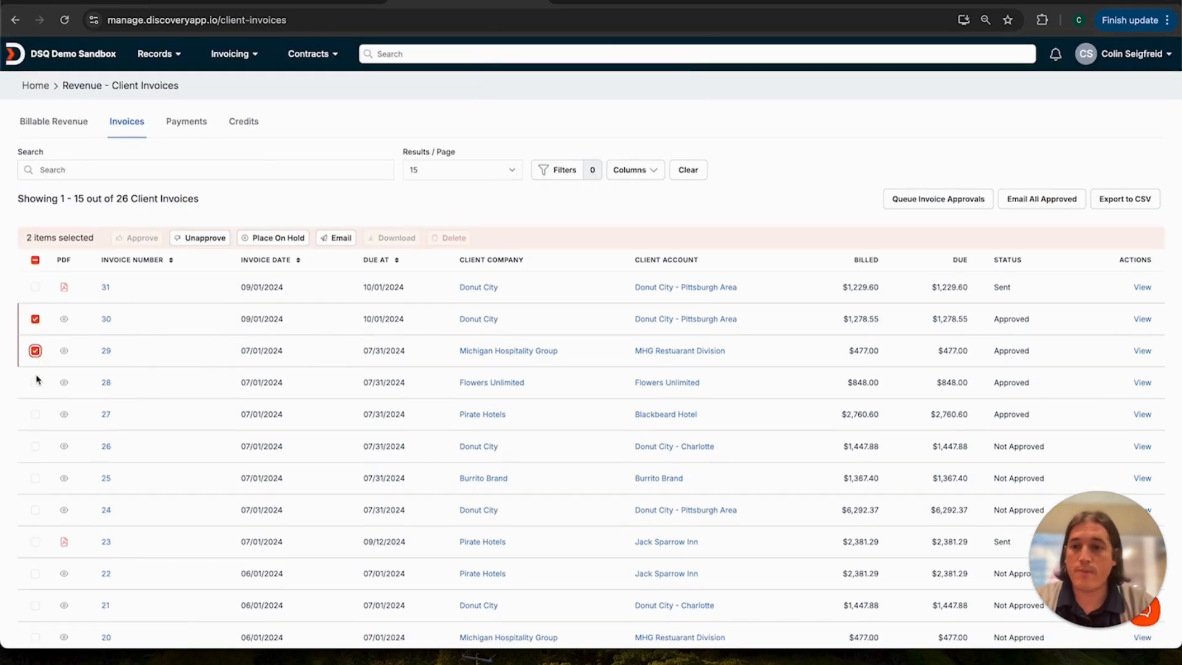
{"action": "left_click", "coordinate": [35, 382]}
{"action": "left_click", "coordinate": [35, 413]}
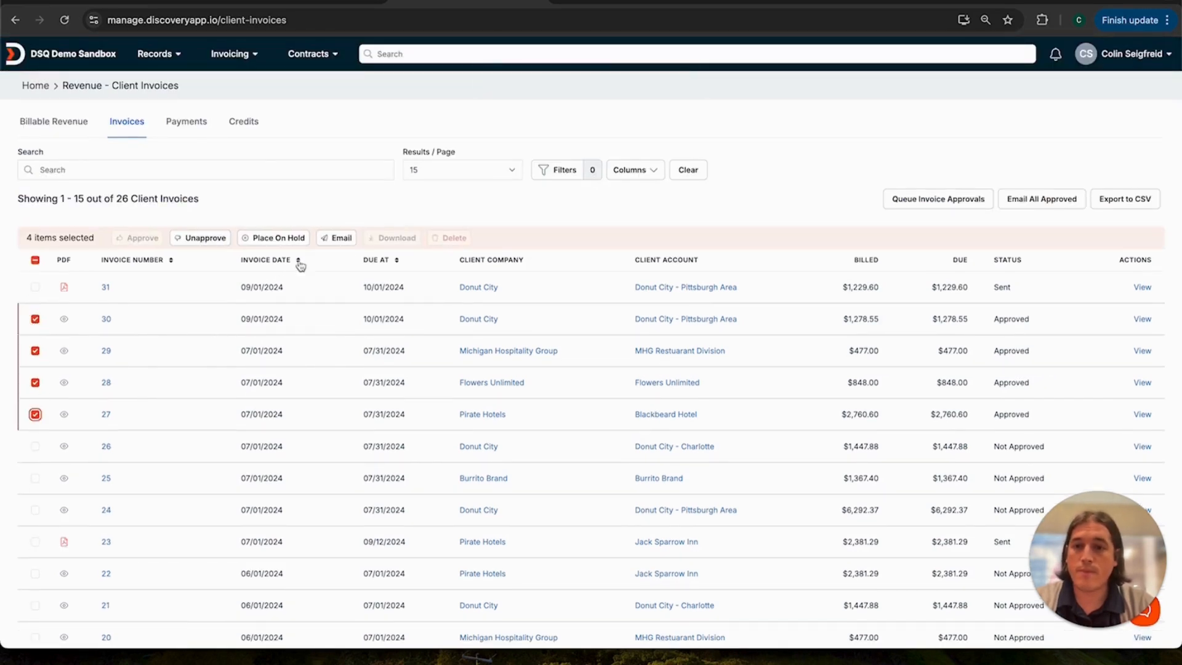
{"action": "left_click", "coordinate": [331, 239]}
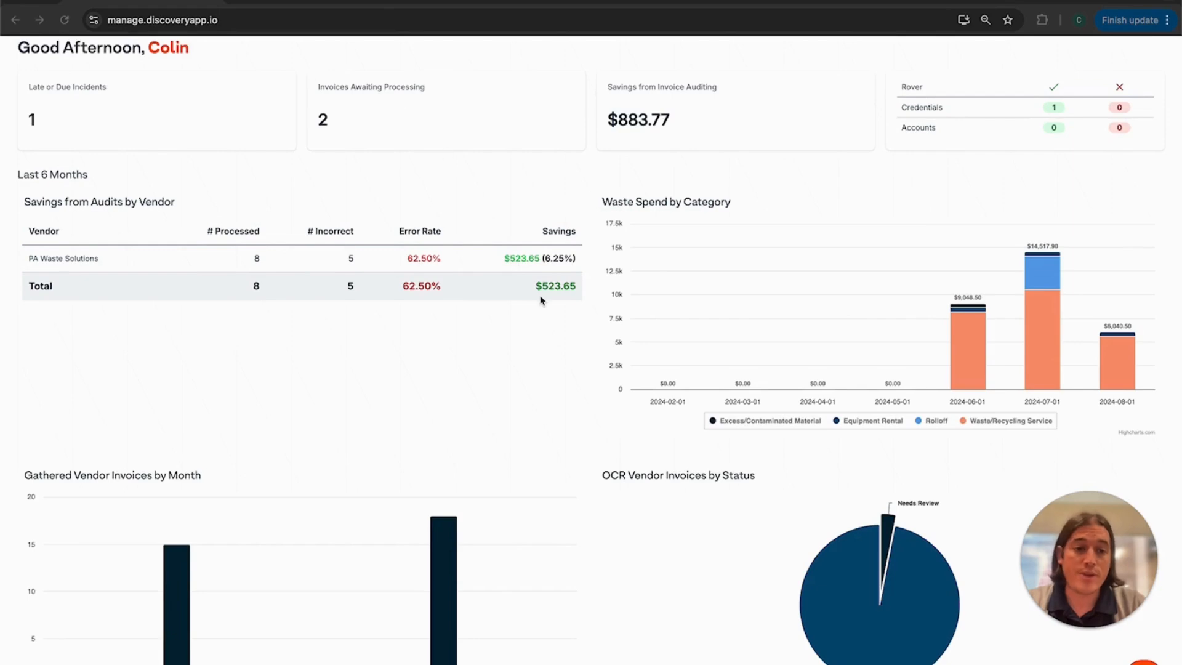
Examine the dashboard's audit savings and browse the available reports on sustainability, revenue, weight and cost, and vendor expenses.
{"action": "scroll", "coordinate": [541, 300], "scroll_direction": "down", "scroll_amount": 1}
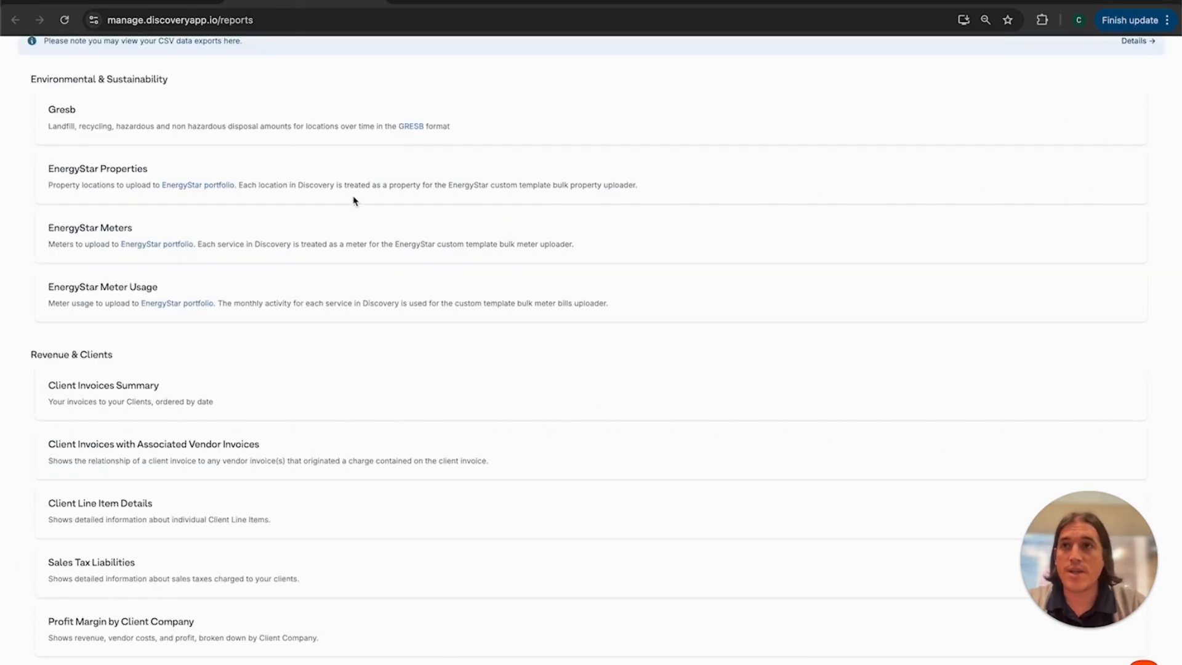
{"action": "scroll", "coordinate": [326, 207], "scroll_direction": "down", "scroll_amount": 3}
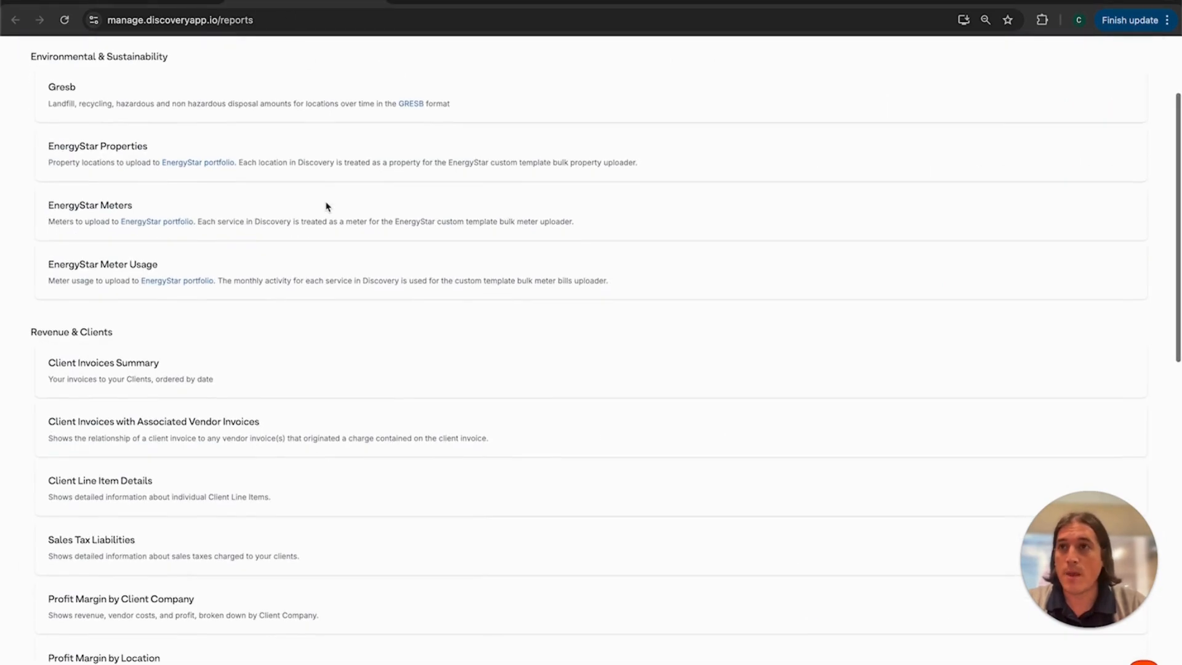
{"action": "scroll", "coordinate": [327, 206], "scroll_direction": "down", "scroll_amount": 6}
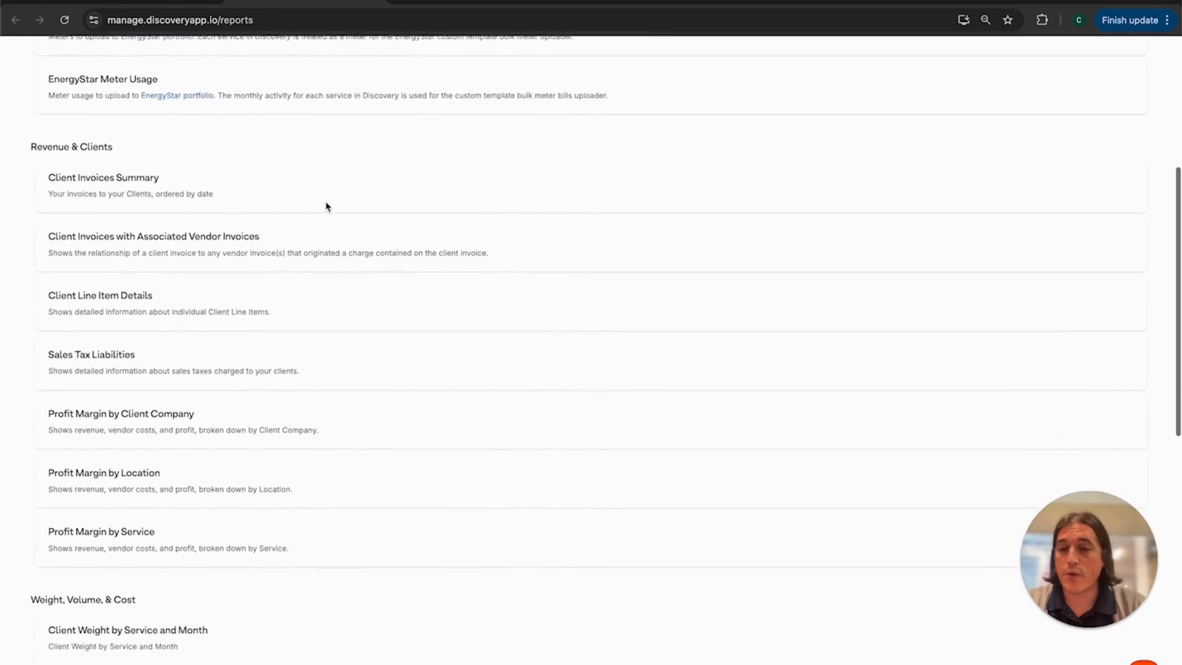
{"action": "scroll", "coordinate": [327, 207], "scroll_direction": "down", "scroll_amount": 8}
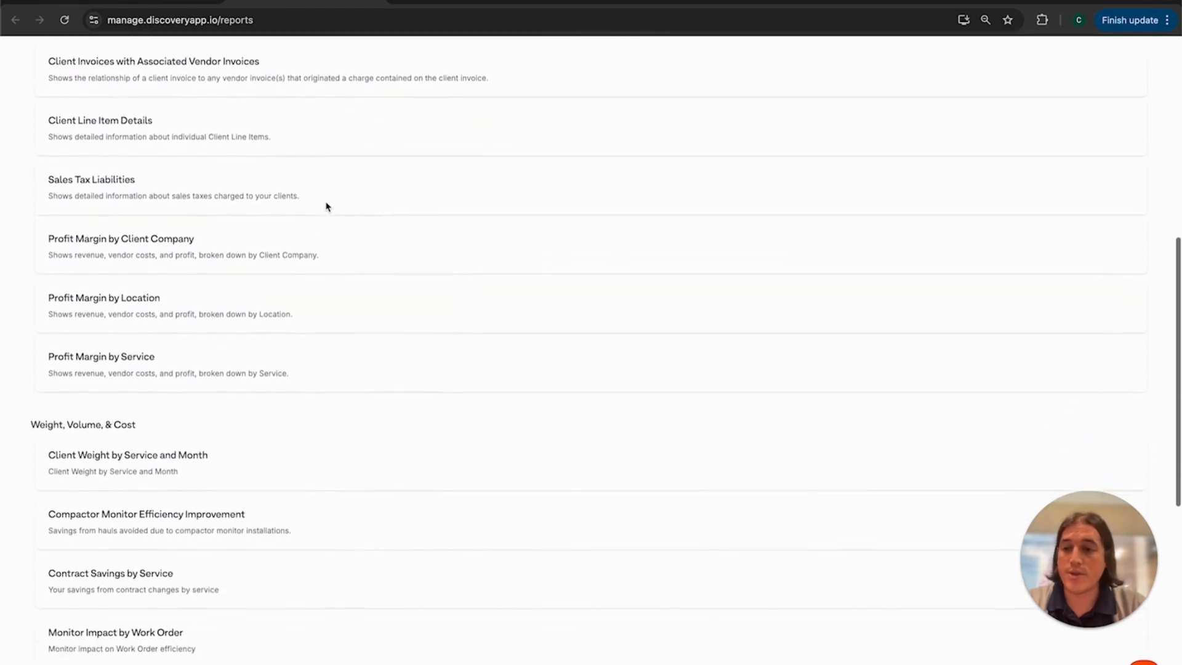
{"action": "scroll", "coordinate": [327, 206], "scroll_direction": "down", "scroll_amount": 6}
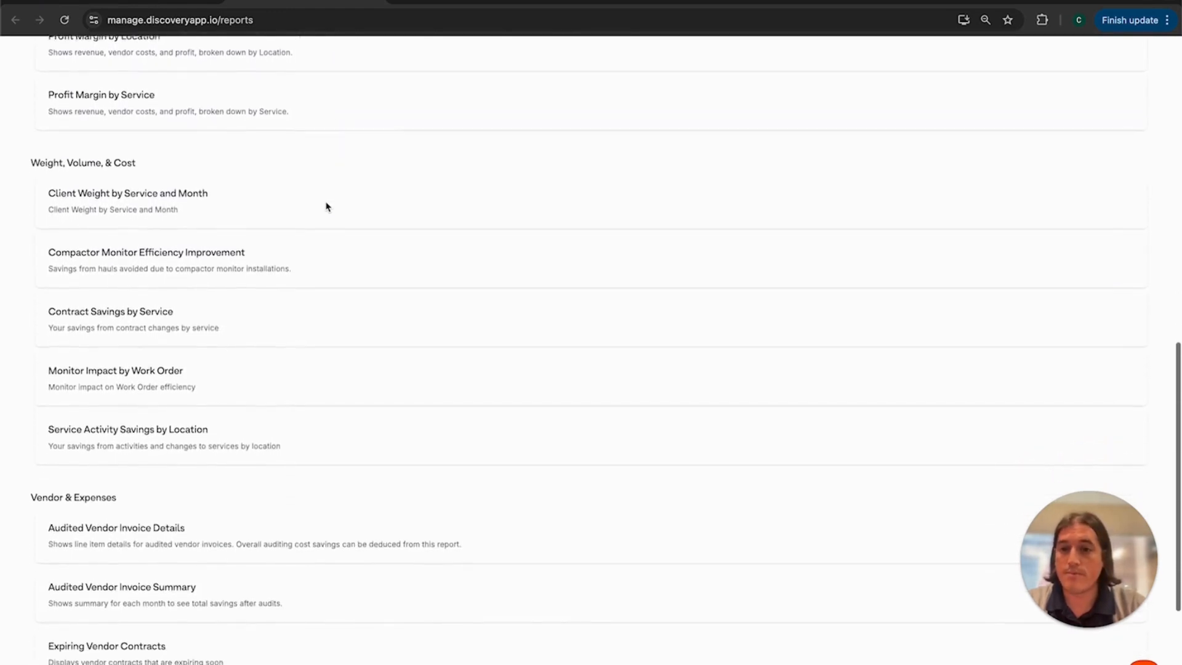